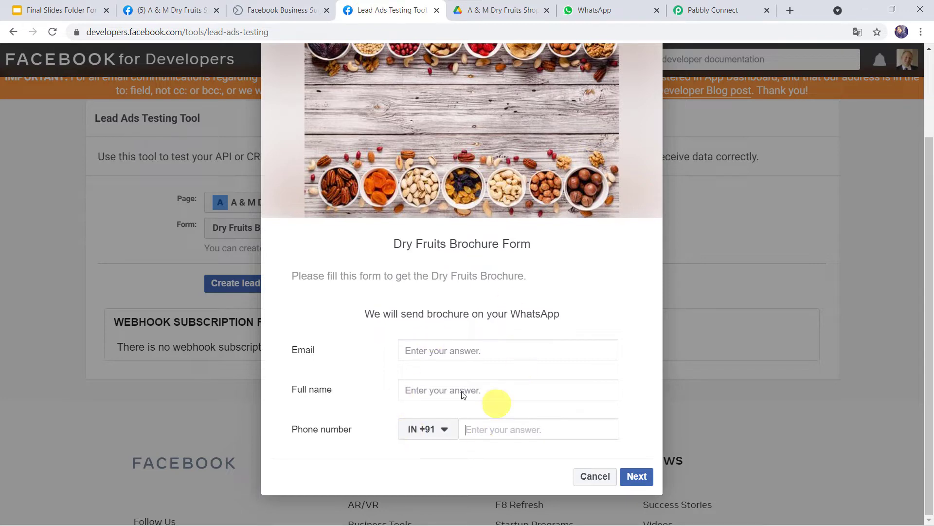
Step: Check the brochure file in the shop's Drive folder and the WhatsApp inbox before testing
click(509, 13)
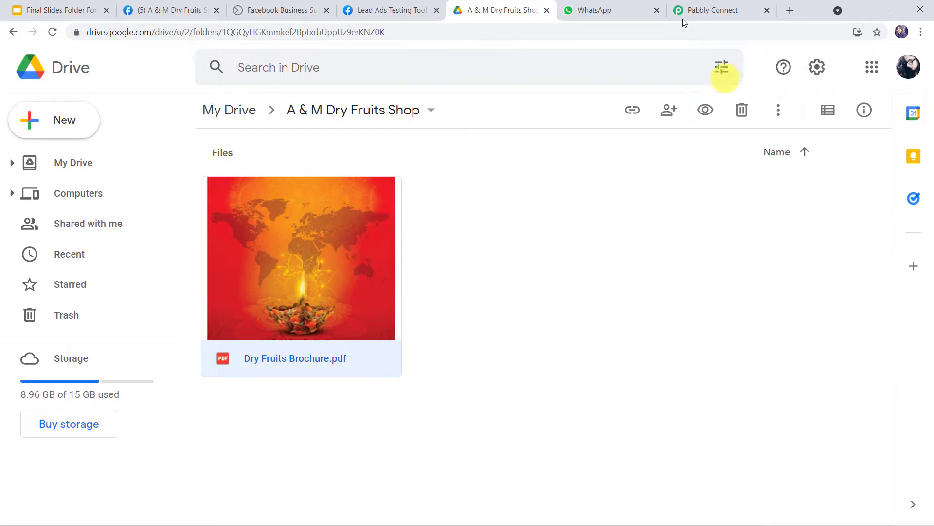
click(609, 8)
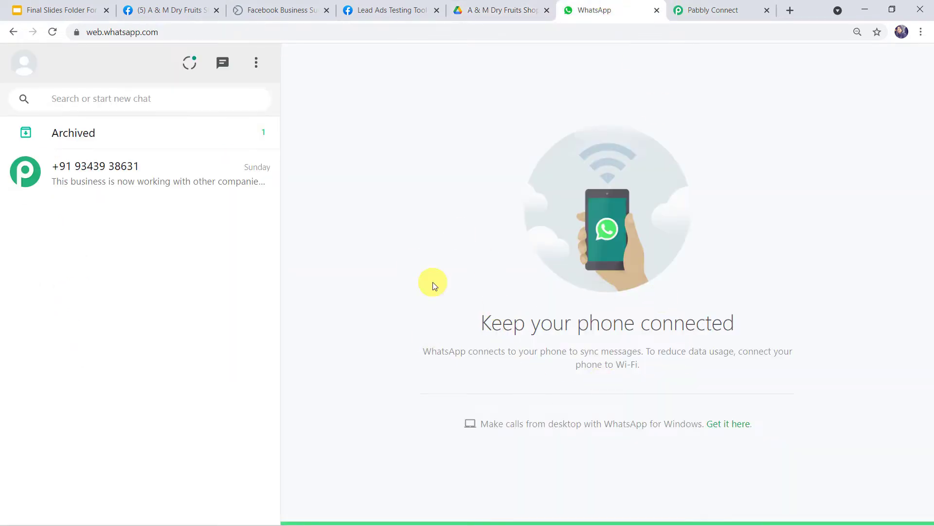
click(395, 12)
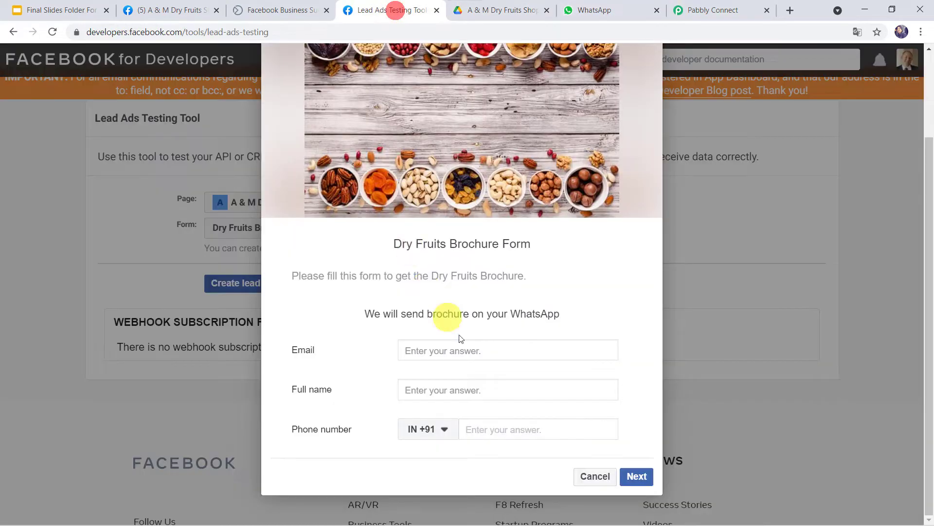
Step: Submit a test lead in the form preview with the lead's email, full name and phone number
click(461, 349)
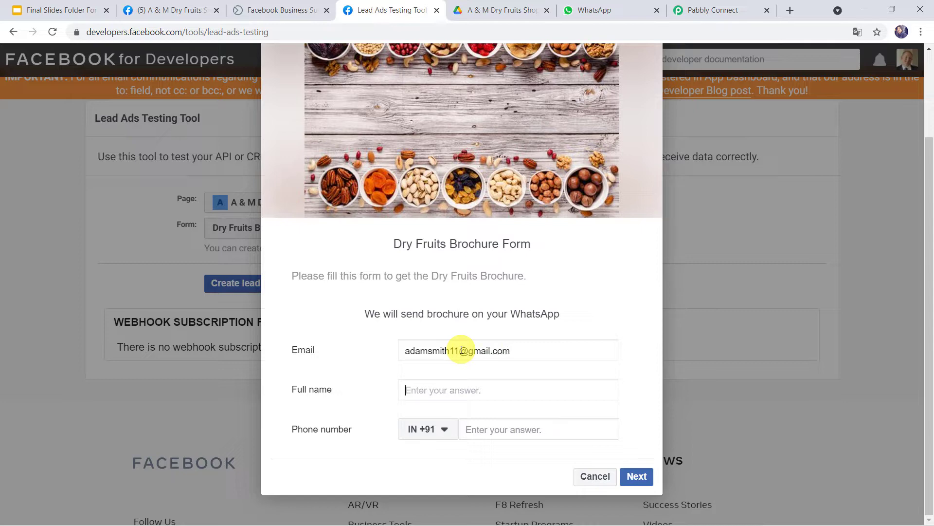
key(Tab)
text(Ada)
key(Tab)
key(Tab)
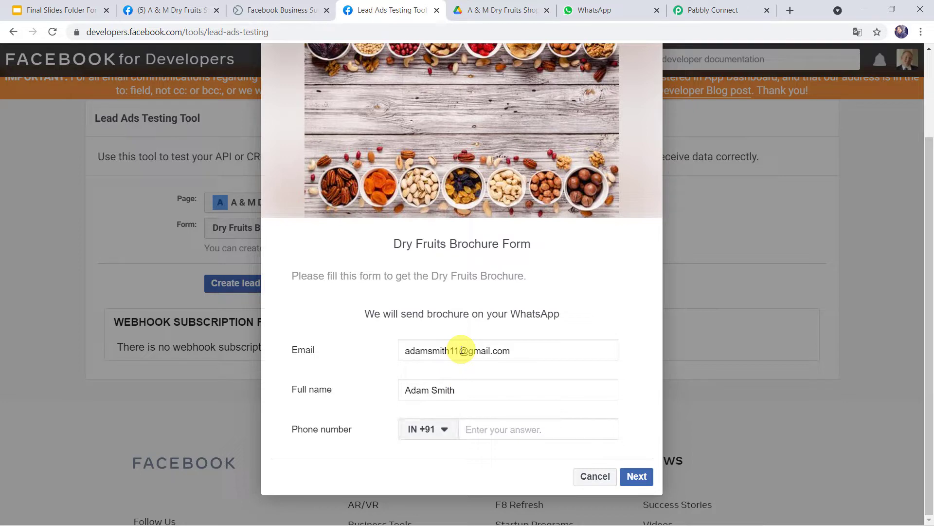
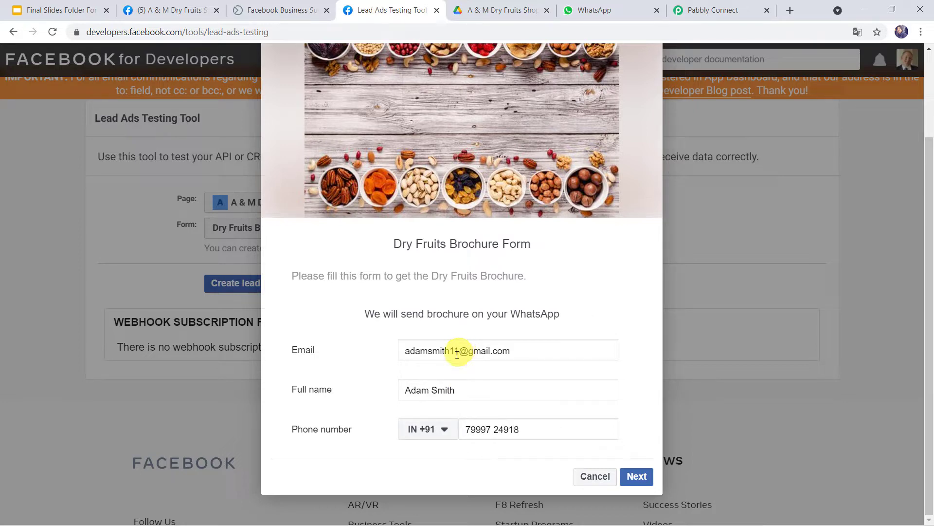
click(637, 476)
click(627, 443)
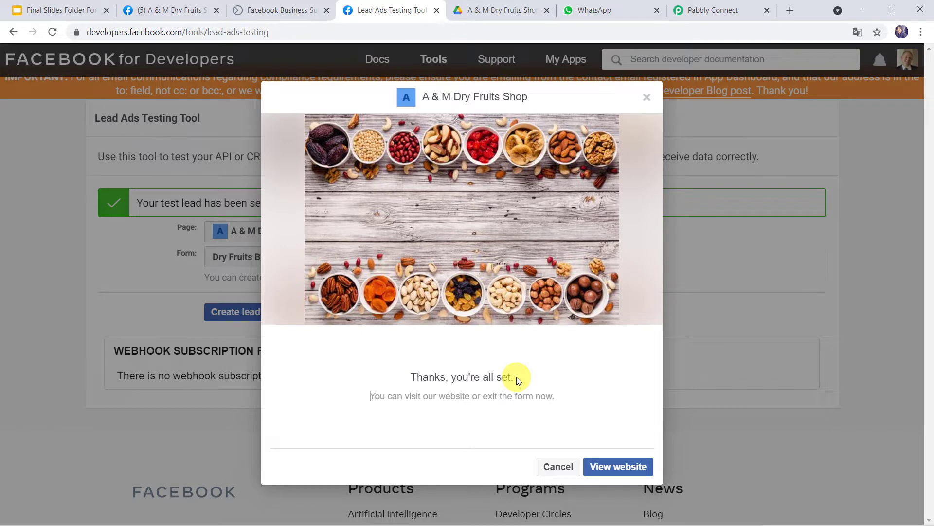
Step: Open the new WhatsApp brochure message and browse the 9-page Dry Fruits Brochure.pdf from its link
click(604, 10)
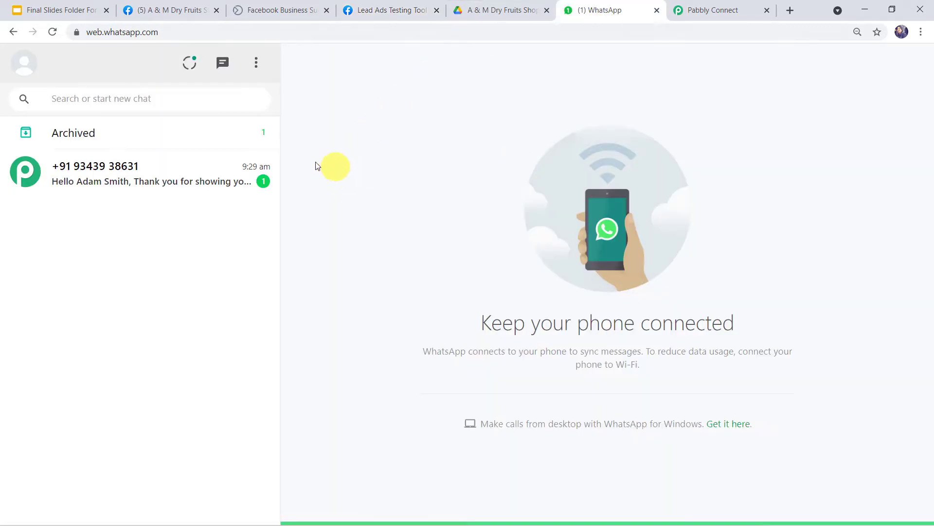
click(112, 177)
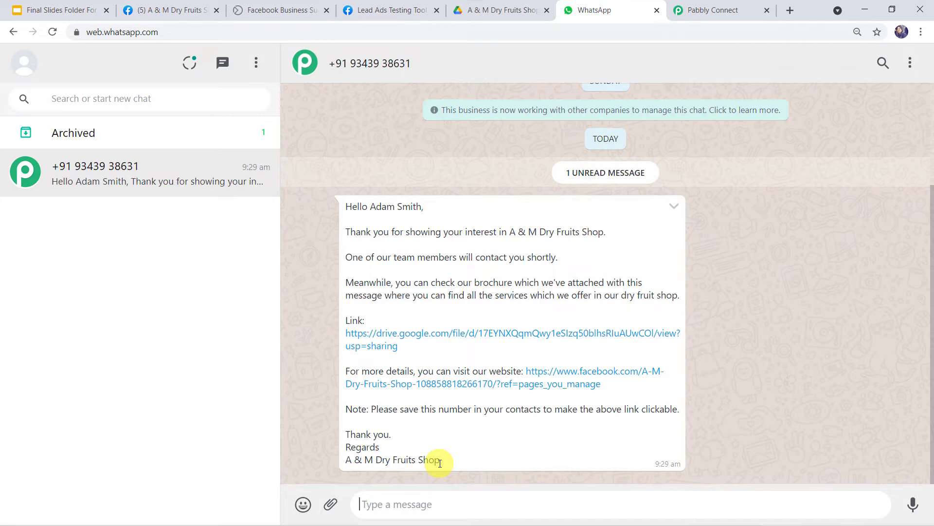
click(443, 333)
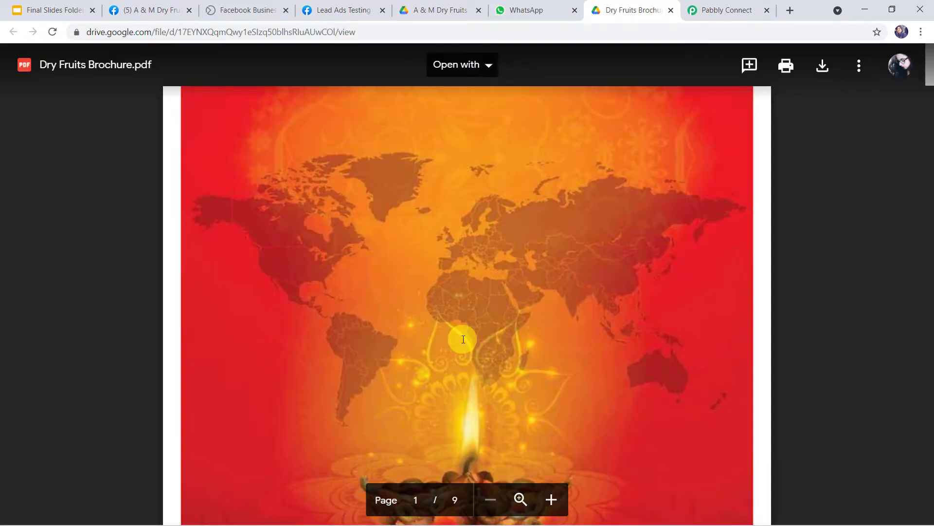
scroll(464, 339, down, 12)
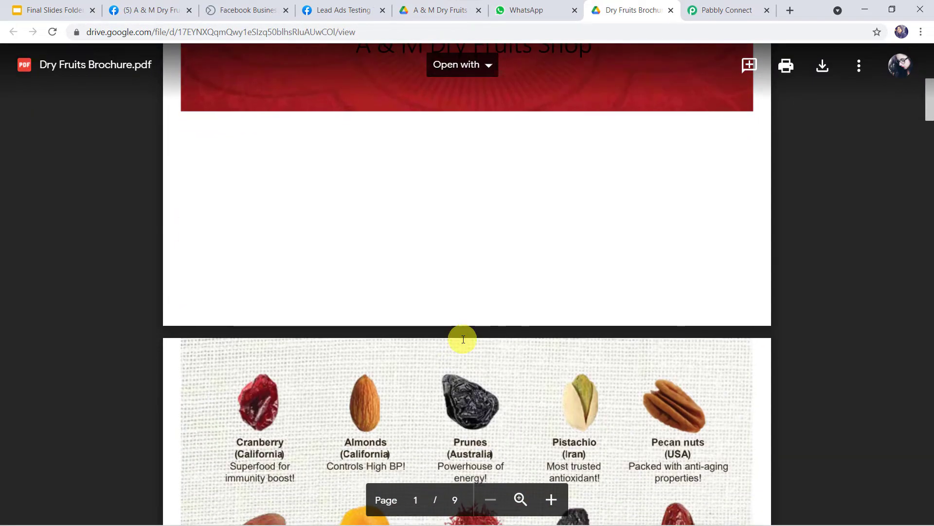
scroll(463, 339, down, 20)
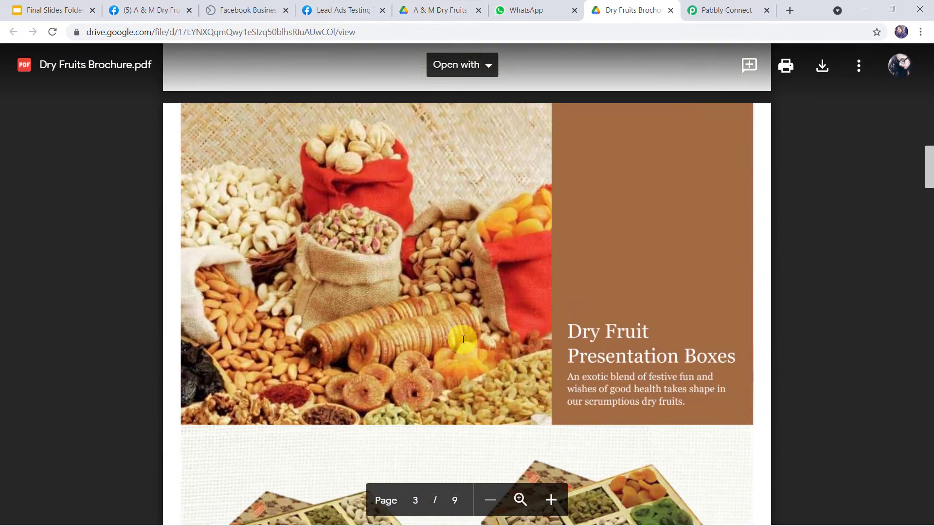
scroll(463, 339, down, 6)
scroll(464, 340, up, 15)
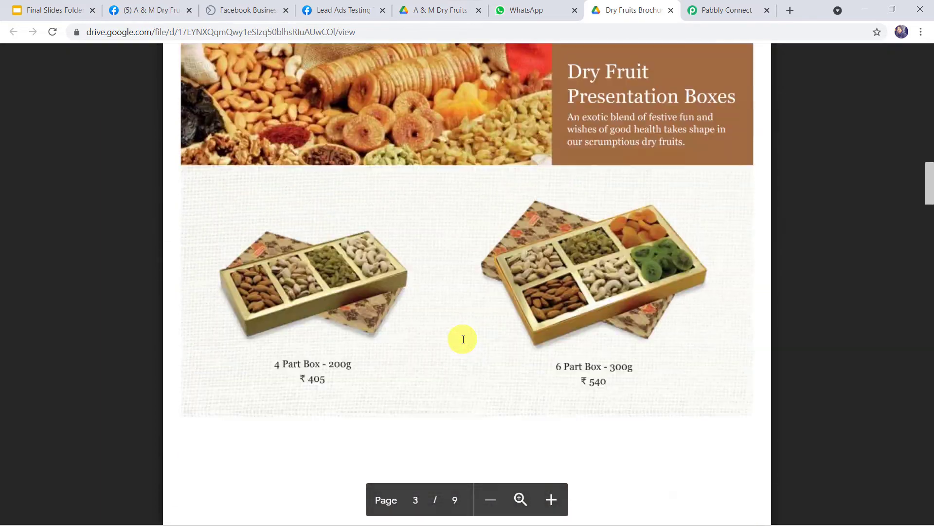
scroll(463, 339, up, 10)
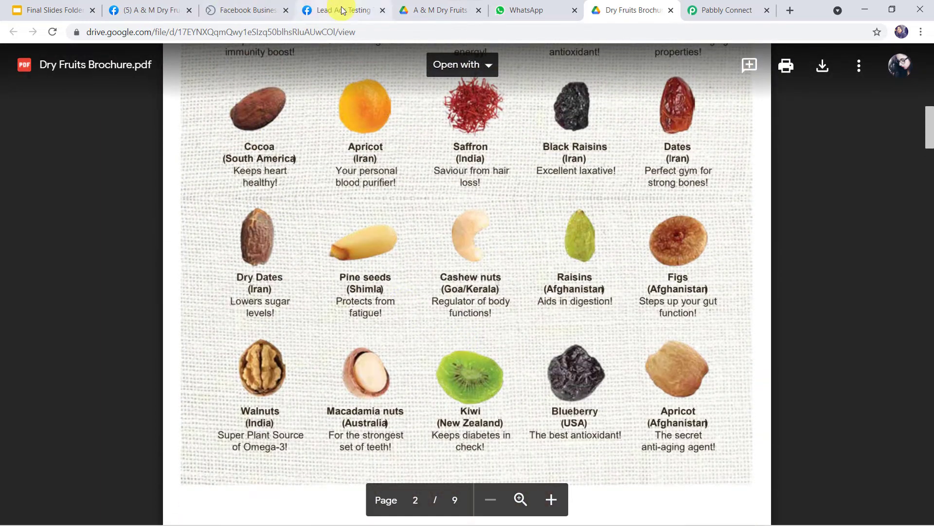
click(342, 9)
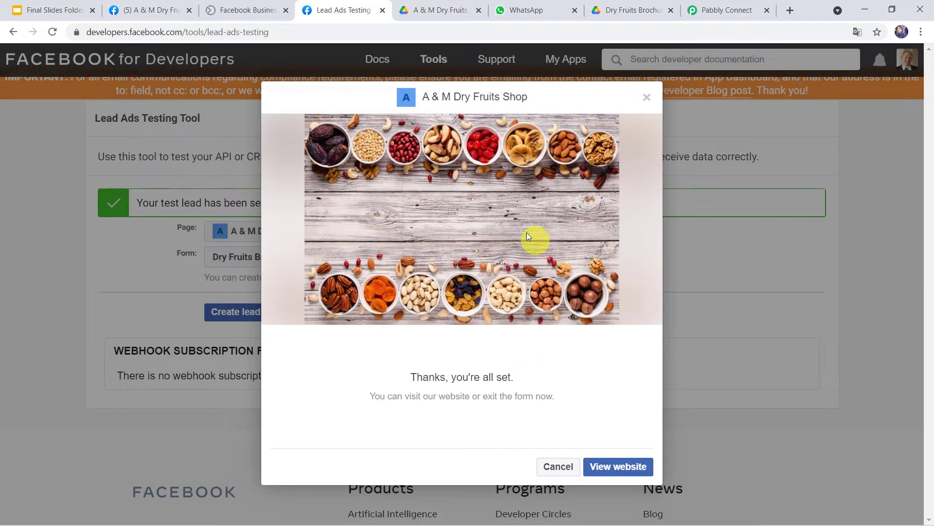
Step: Show the lead's WhatsApp message again, then enter pabbly as a new tab's address
click(517, 10)
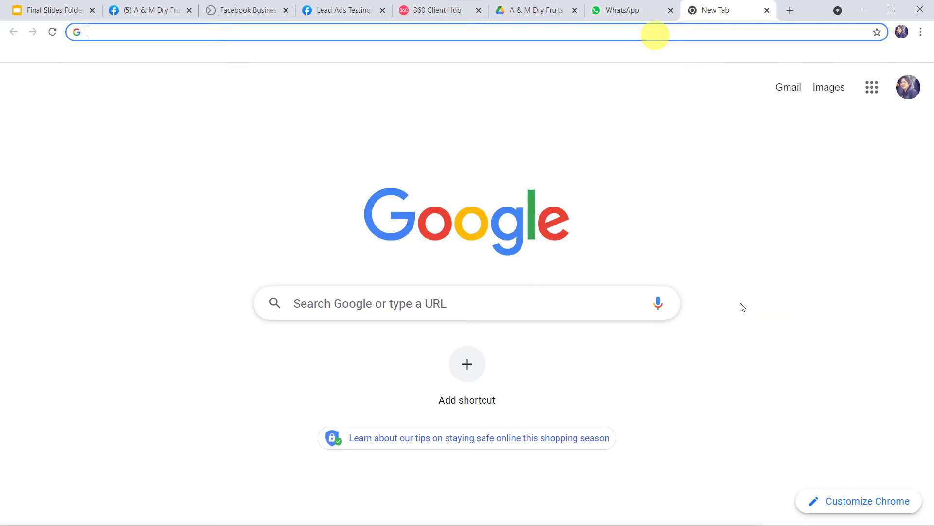
text(pabbl)
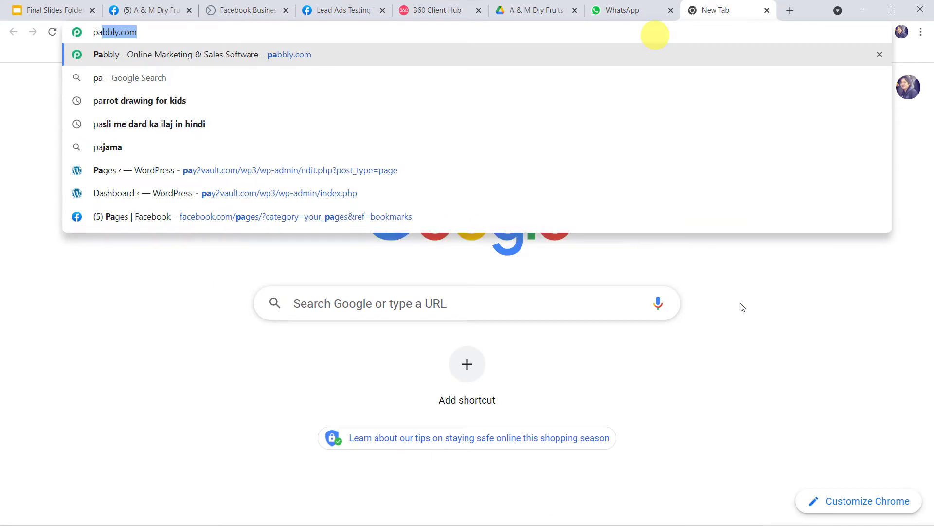
text(y)
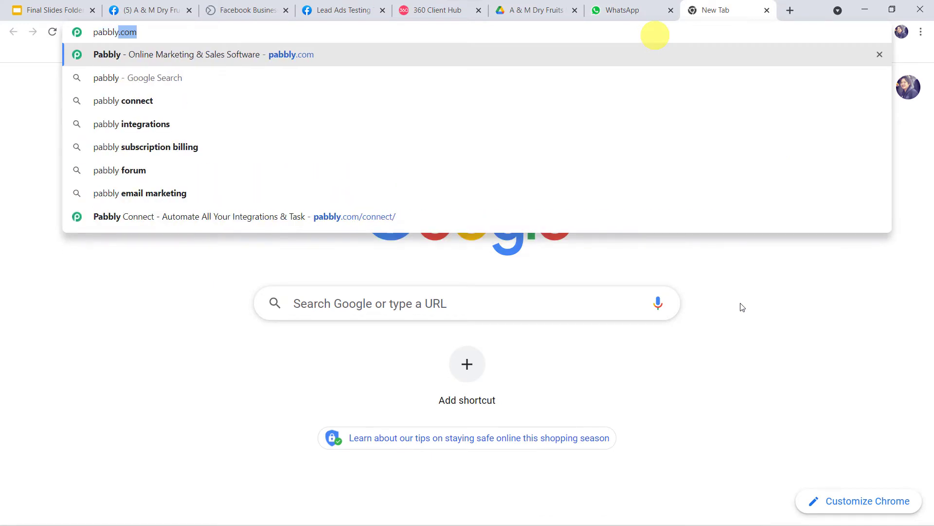
Step: Go from pabbly.com to the Pabbly Connect product page, sign in, and reach the dashboard
key(Return)
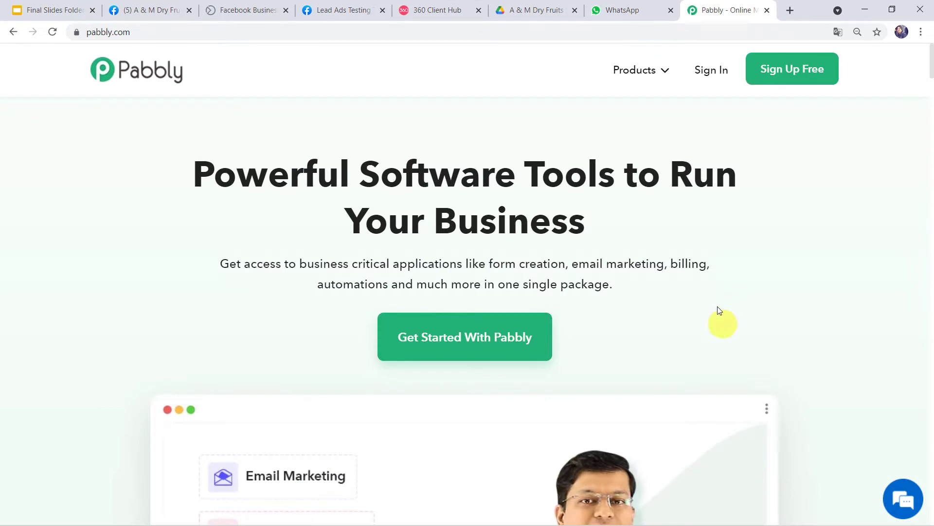
mouse_move(628, 73)
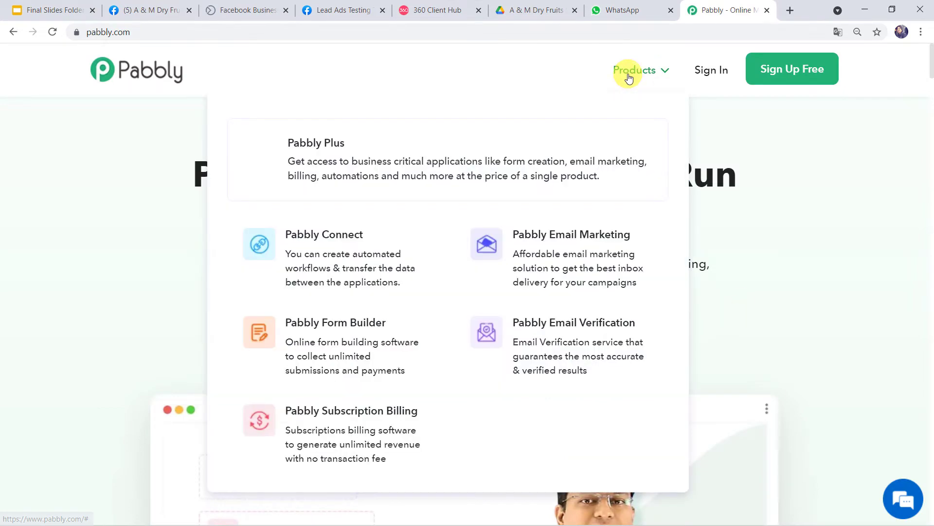
click(354, 242)
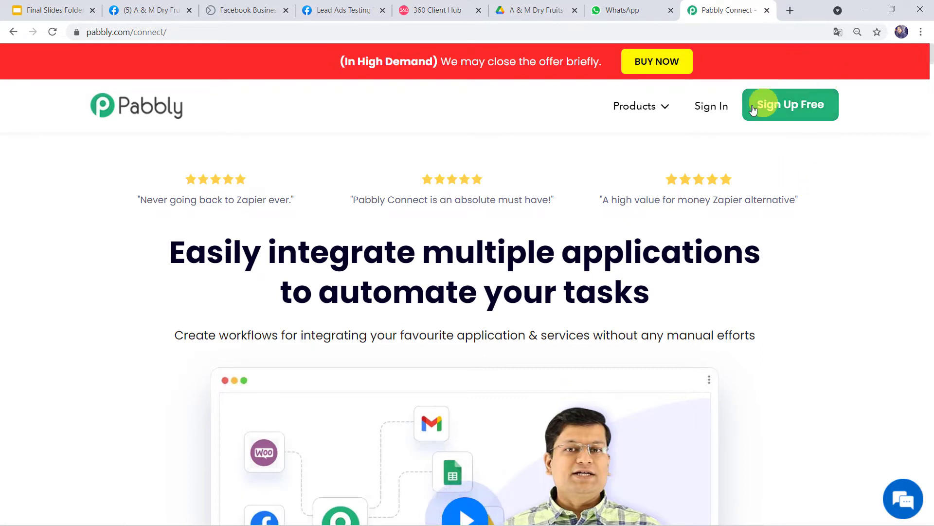
click(706, 108)
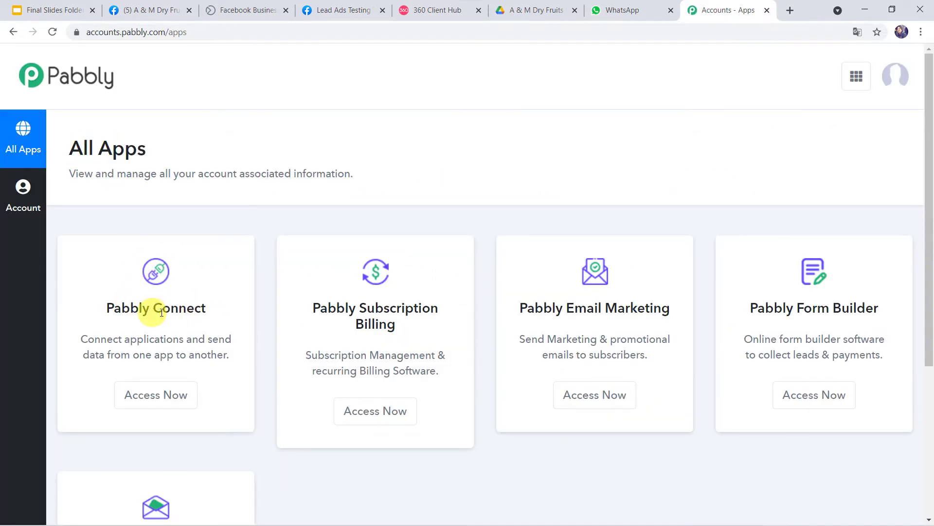
click(167, 402)
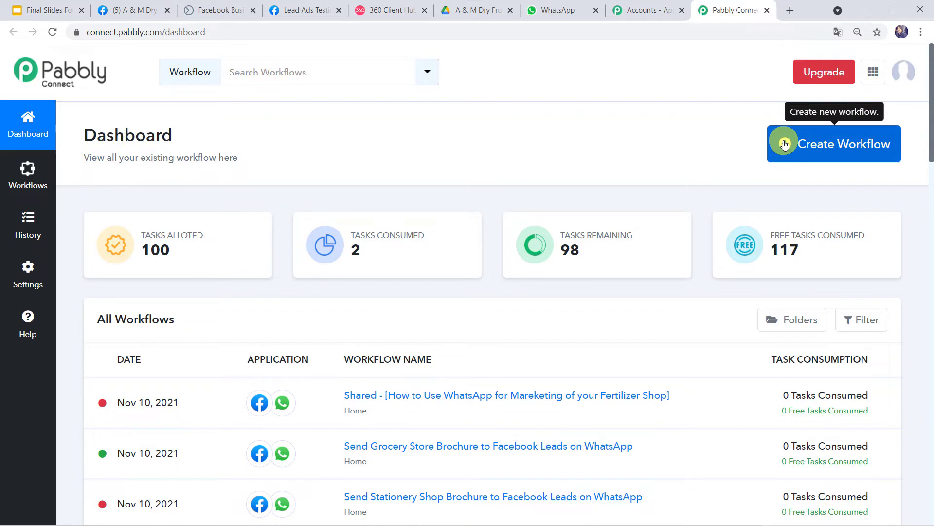
Step: Create a workflow named 'How to Grow Dry Fruit Business Using WhatsApp' and collapse its trigger panel
click(836, 146)
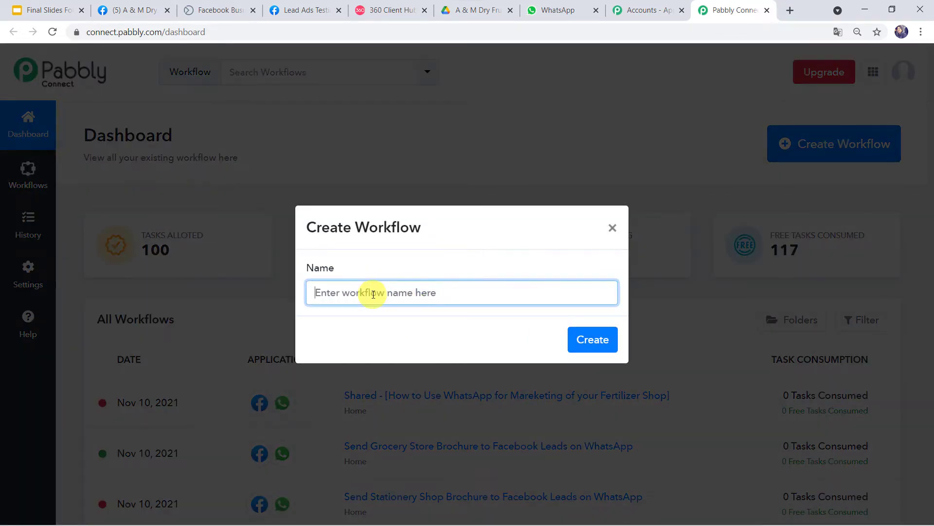
text(How to Grow Dry Fruit Business Using WhatsApp)
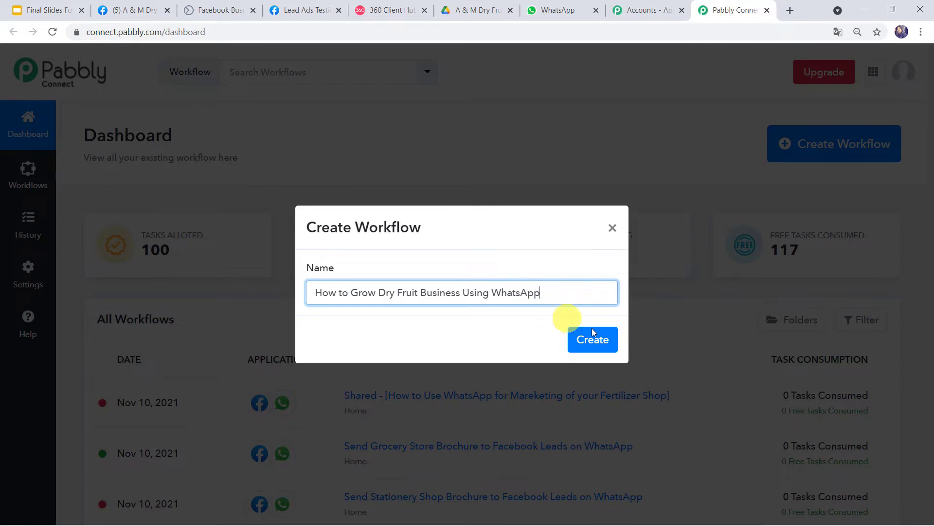
click(601, 342)
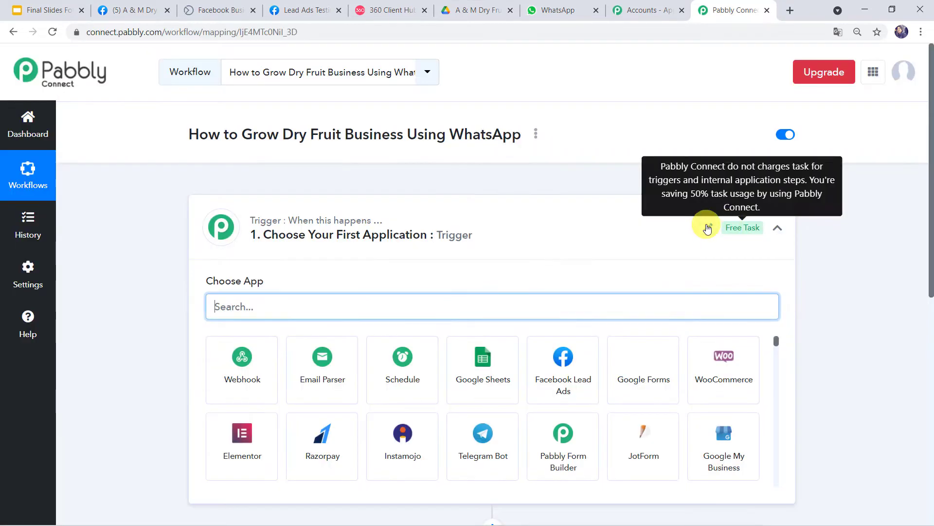
click(539, 222)
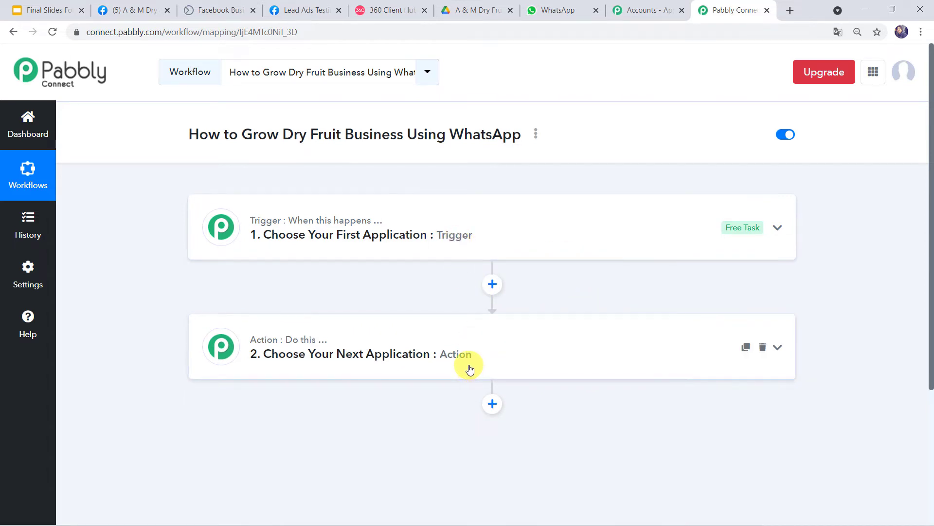
scroll(470, 368, down, 1)
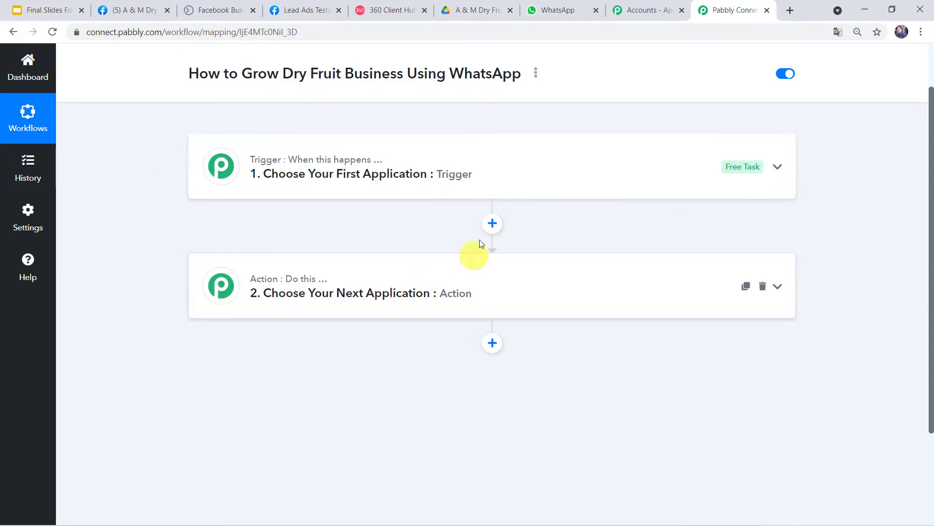
Step: Set the trigger app to Facebook Lead Ads with the New Lead event
click(485, 176)
click(272, 242)
text(face)
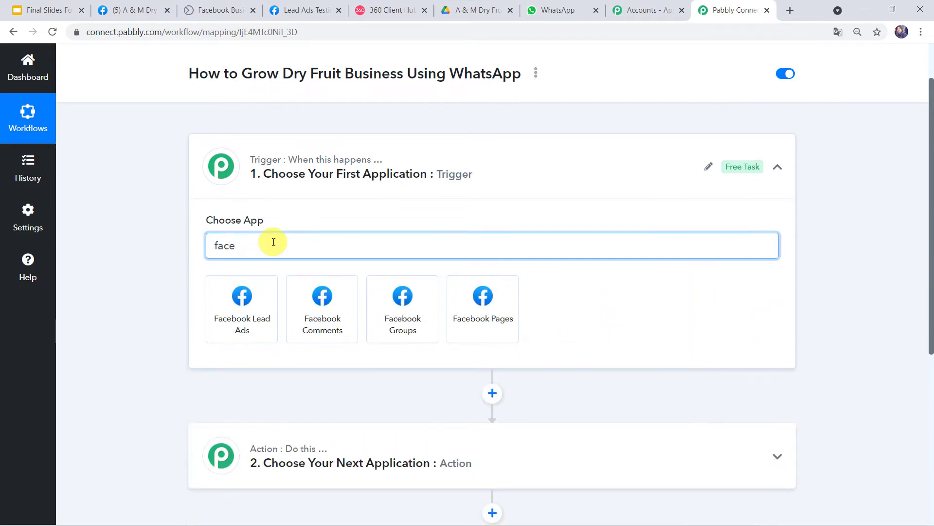
click(241, 288)
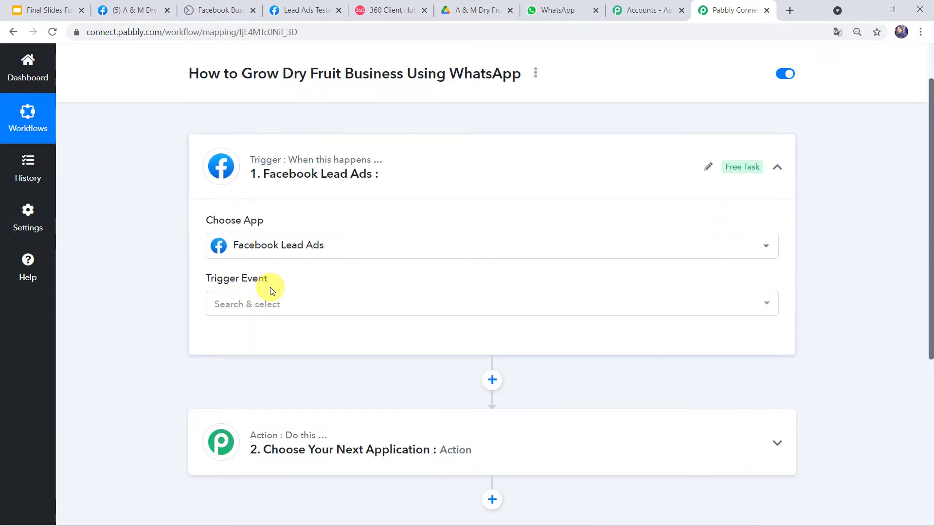
click(267, 304)
click(251, 368)
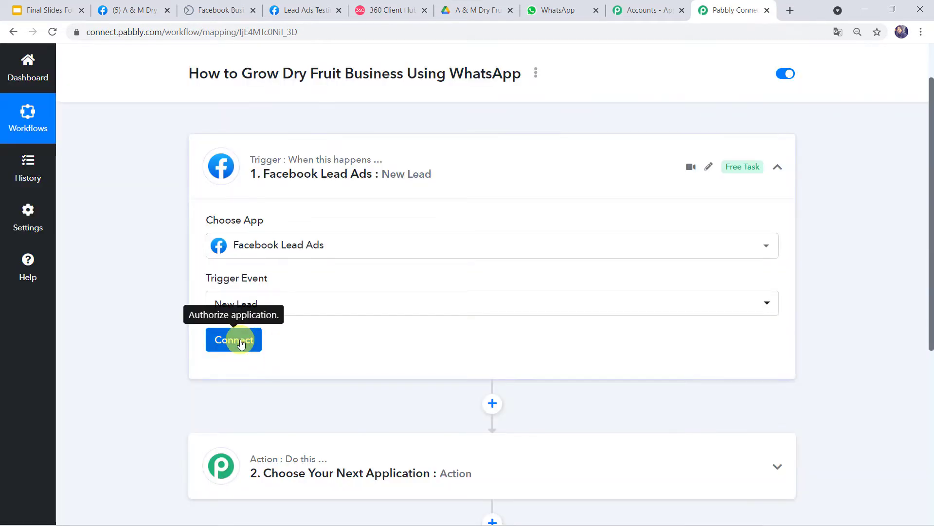
Step: Add and authorize a new Facebook Lead Ads connection
click(237, 341)
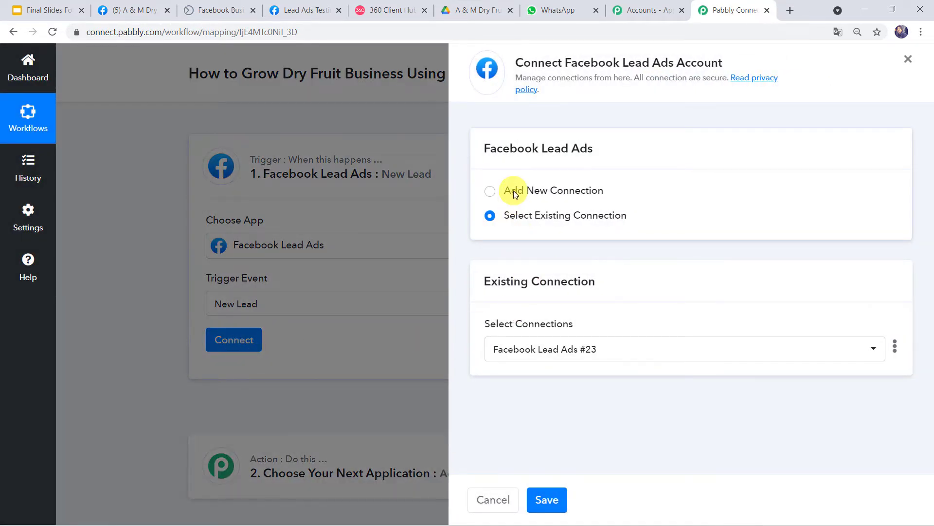
click(513, 190)
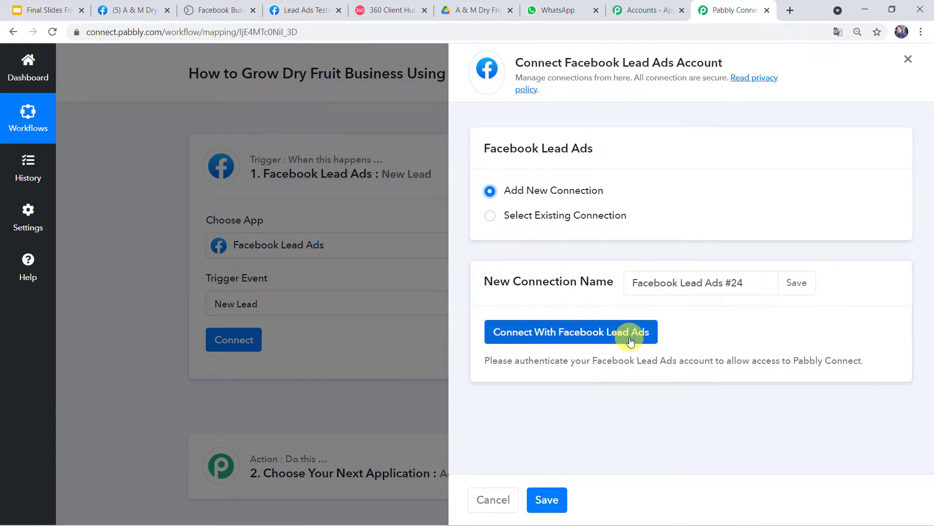
click(606, 331)
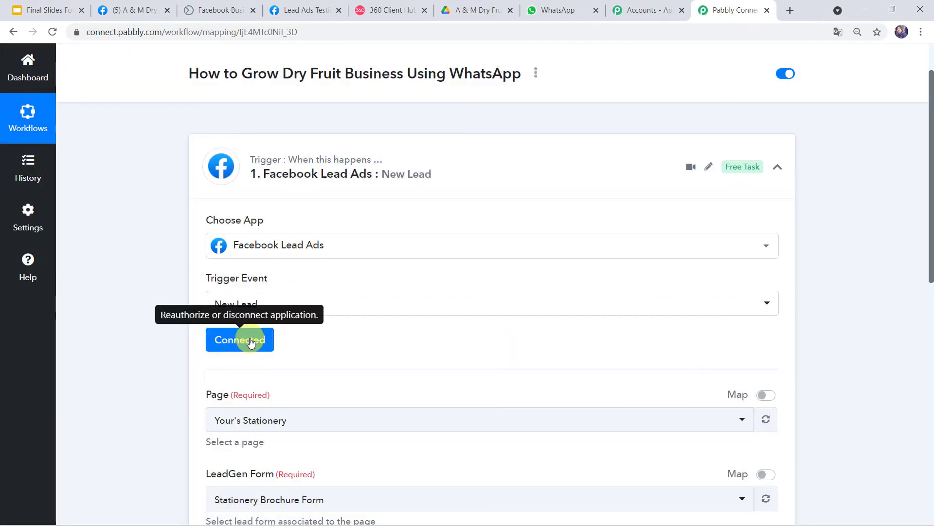
scroll(251, 341, down, 4)
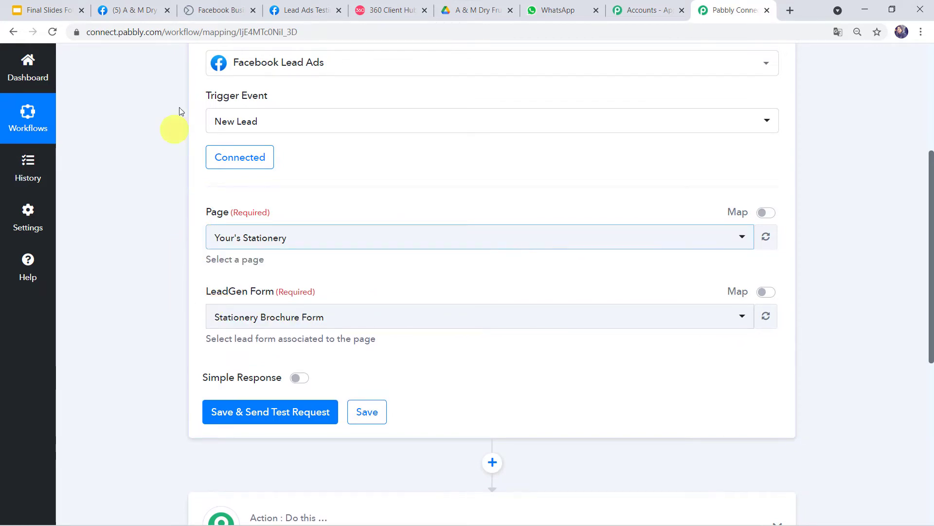
Step: Verify the business page name on Facebook and pick A & M Dry Fruits Shop as the trigger Page
click(129, 10)
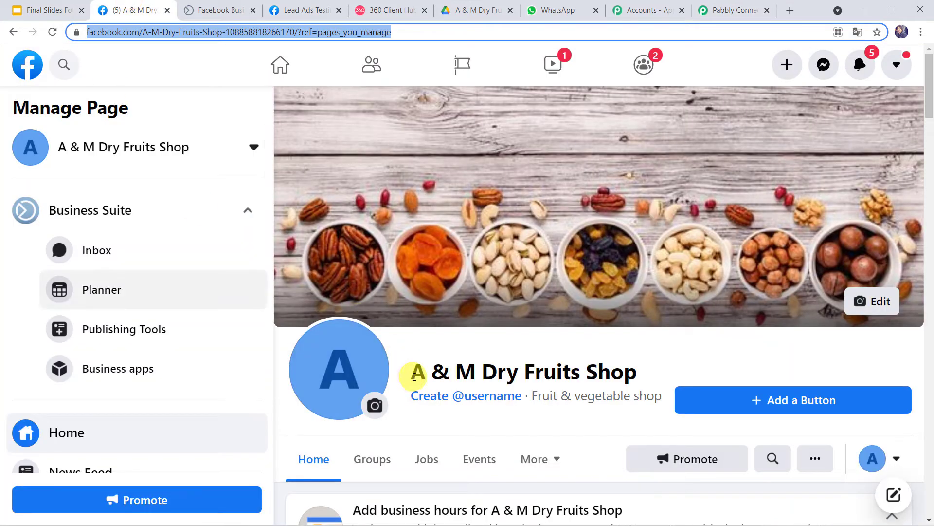
drag(410, 379, 645, 375)
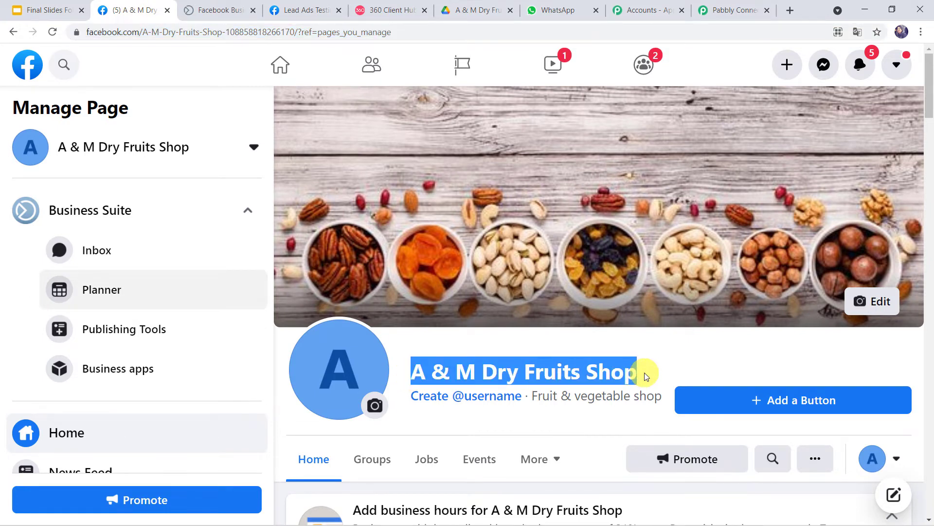
click(722, 10)
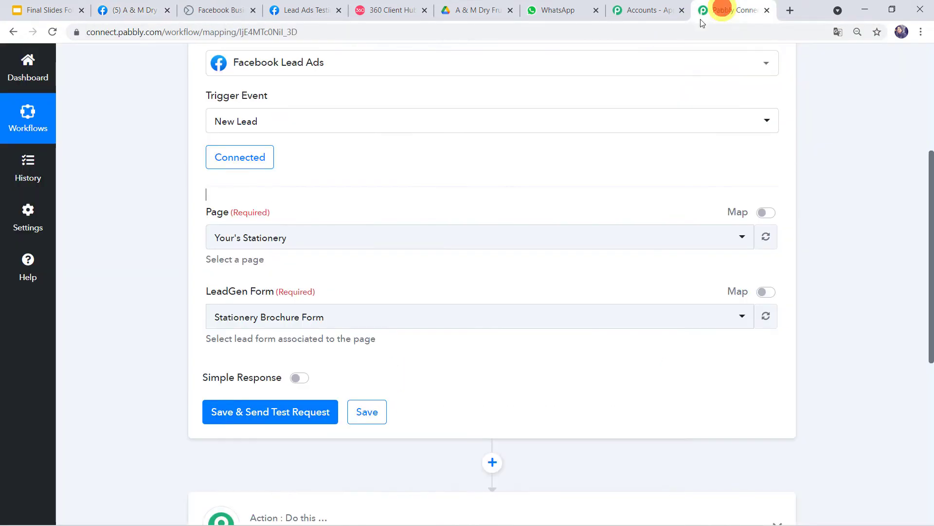
click(296, 239)
text(A )
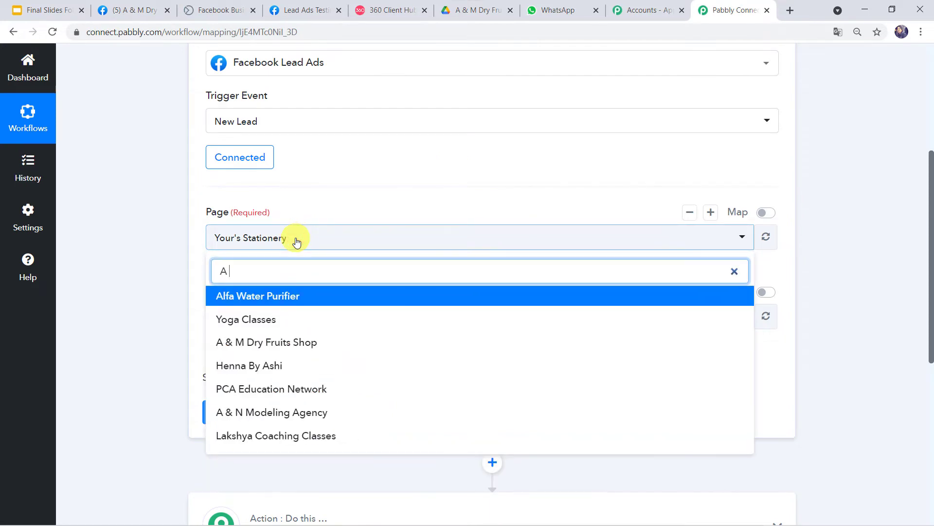
text(&)
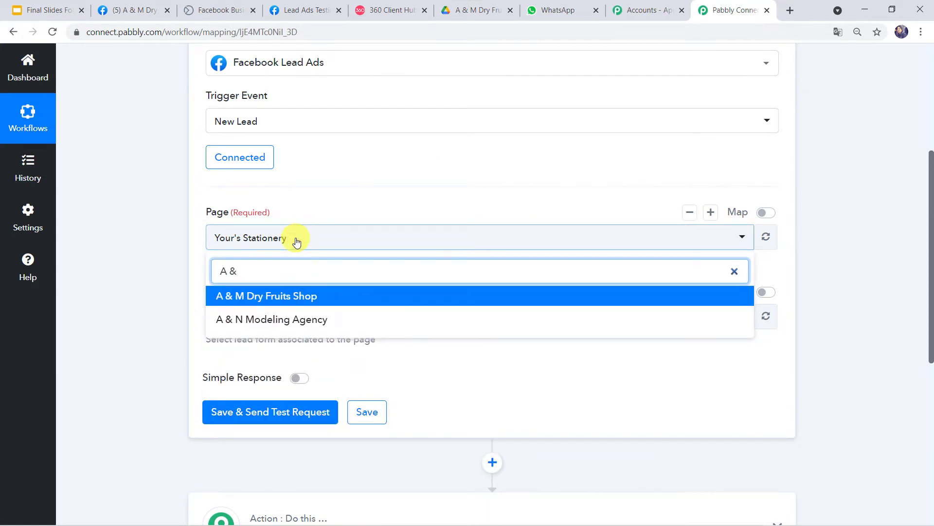
key(Return)
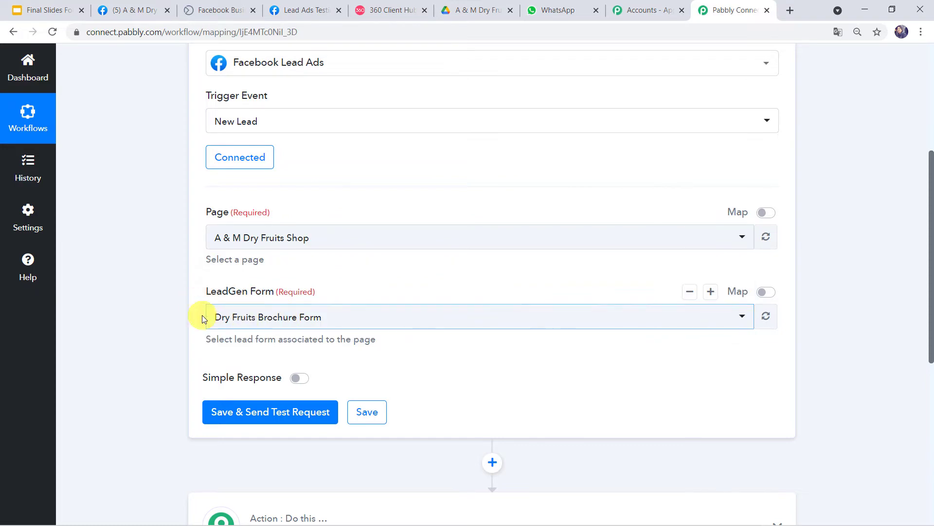
Step: Select Dry Fruits Brochure Form as the trigger's LeadGen Form
click(327, 318)
click(328, 317)
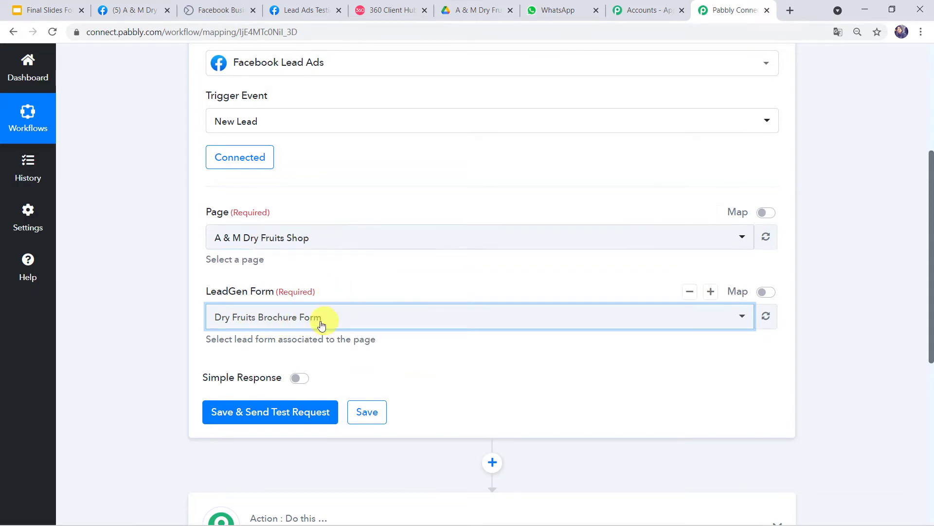
click(419, 319)
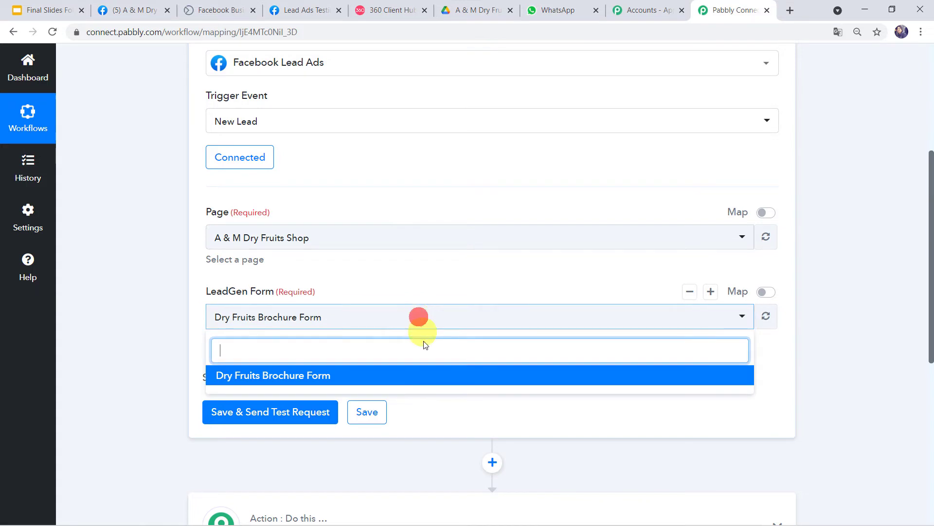
click(380, 377)
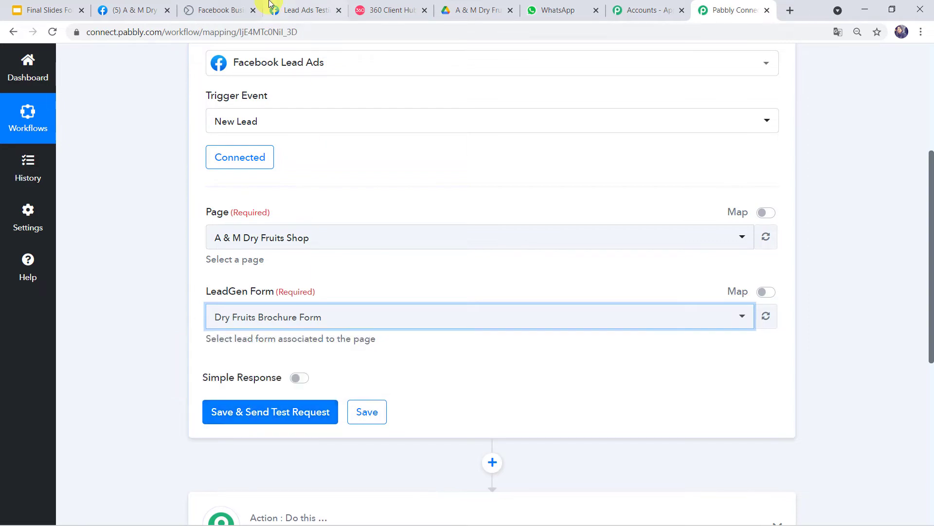
click(299, 11)
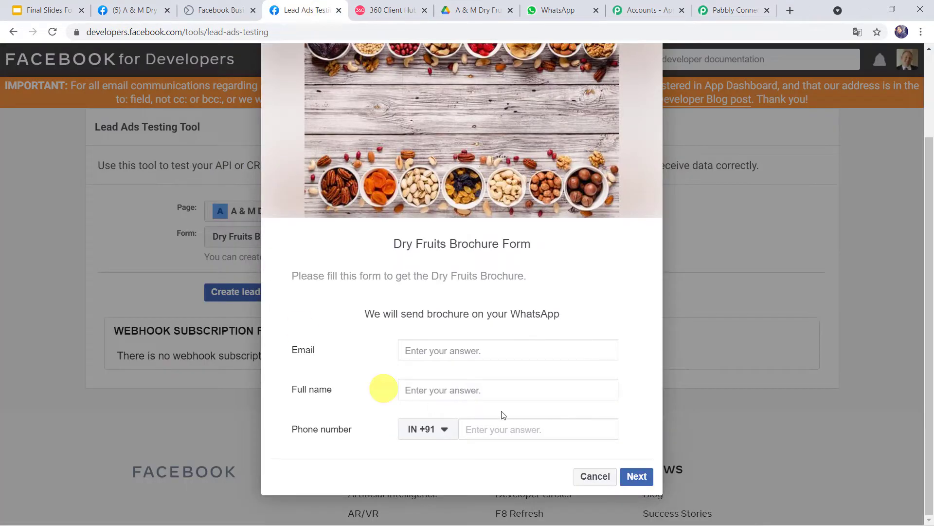
Step: Submit another test lead with the lead's email, full name and phone number, then return to Pabbly
click(449, 358)
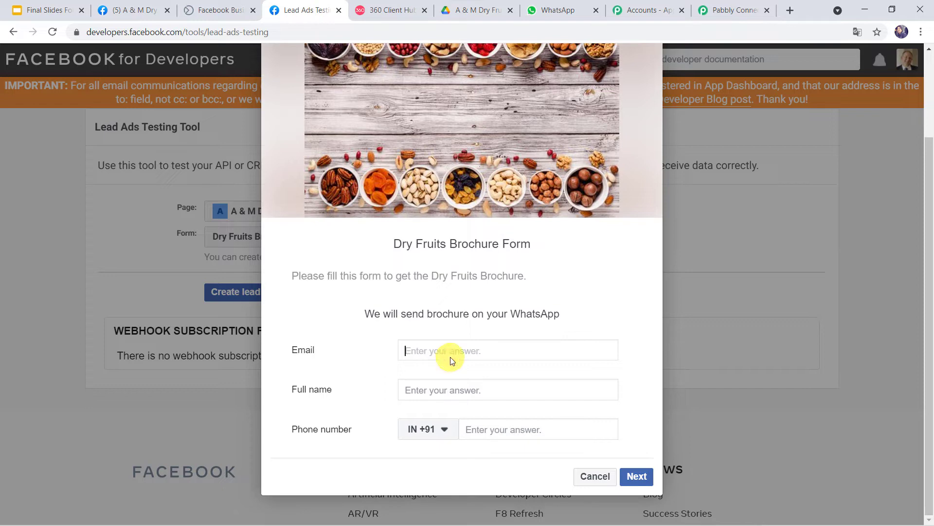
text(Shik)
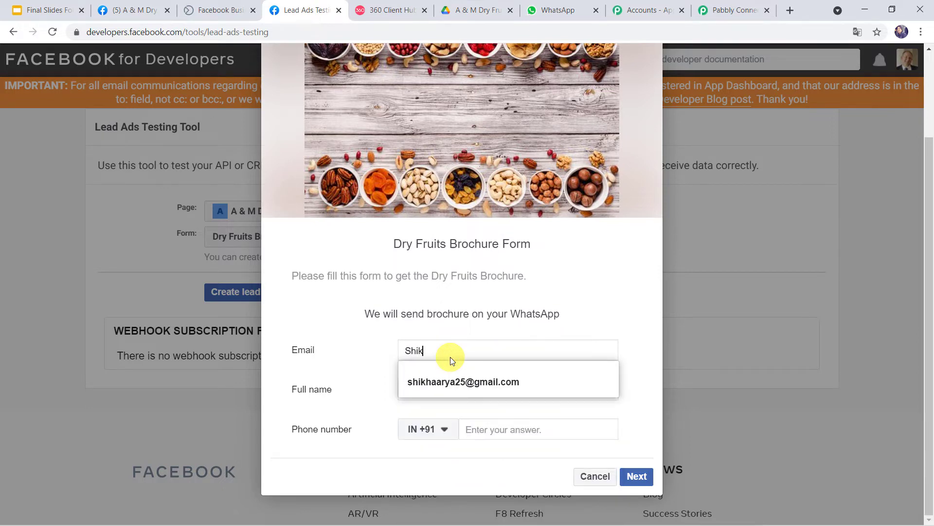
click(453, 378)
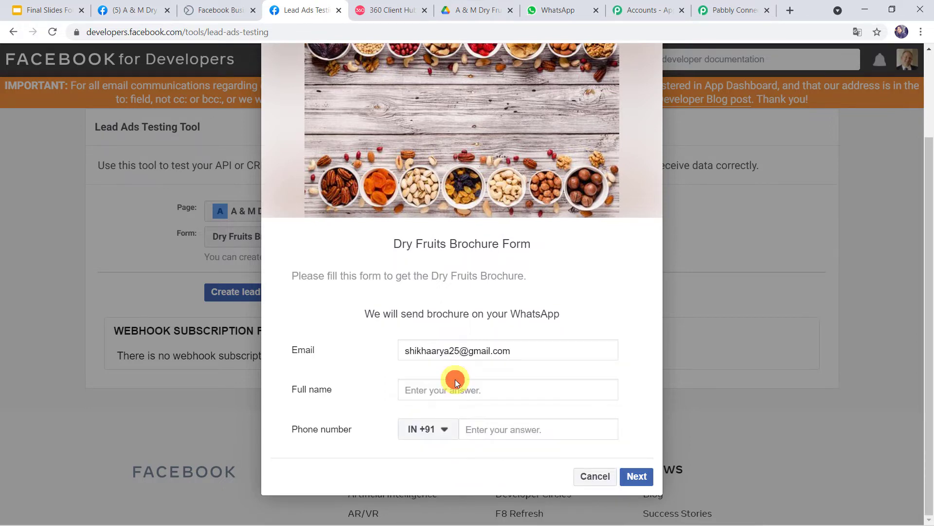
click(429, 388)
text(Shik)
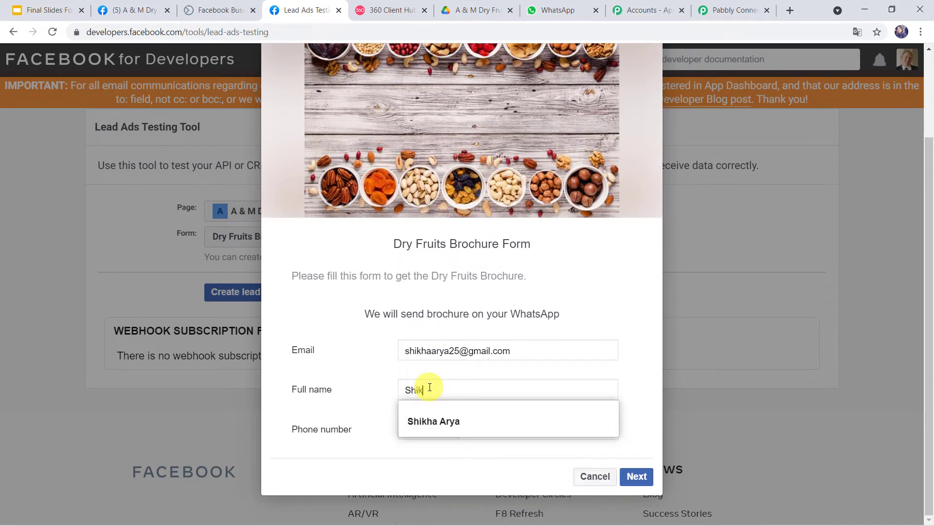
click(432, 420)
click(486, 423)
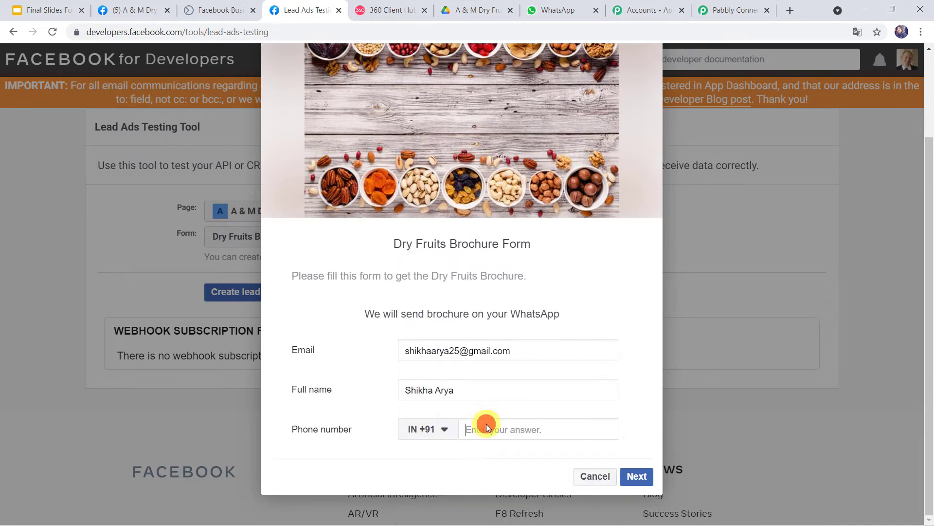
click(636, 475)
click(624, 444)
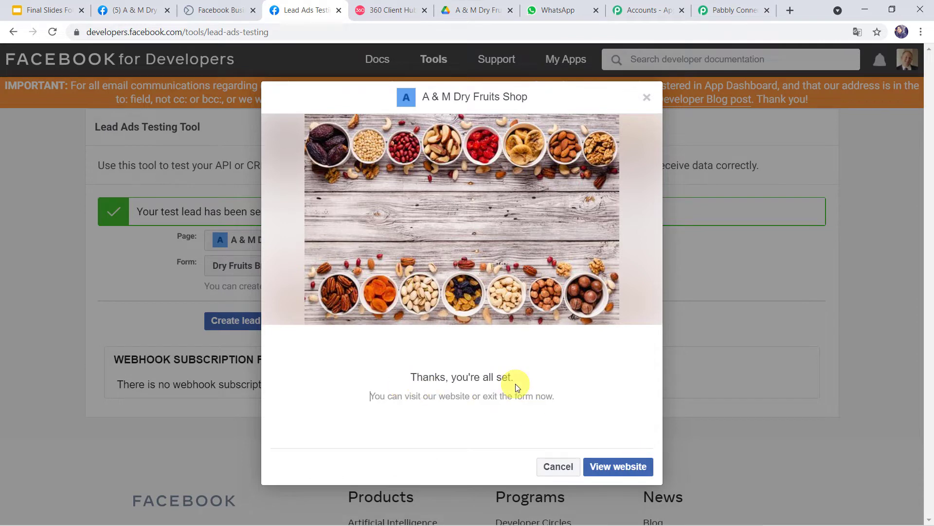
click(711, 5)
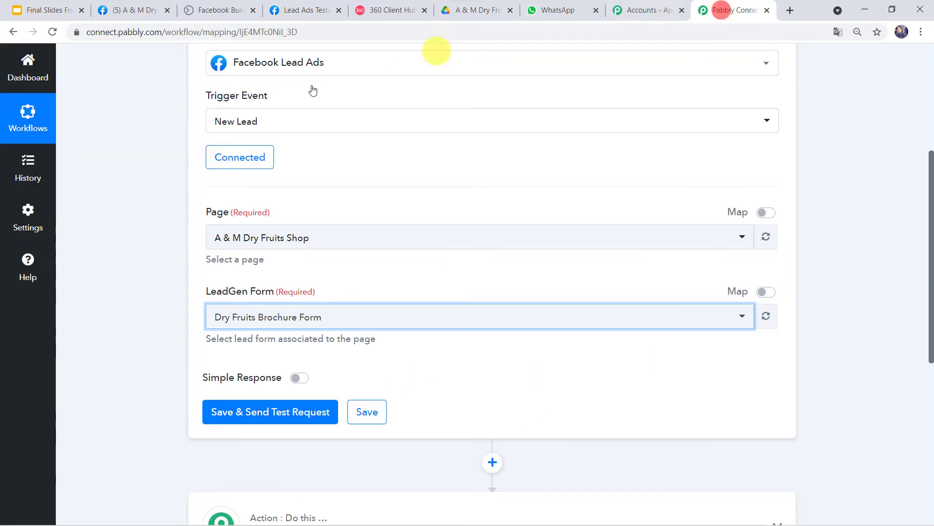
Step: Save and send the trigger test request, then review the received email, full name and phone number
click(254, 413)
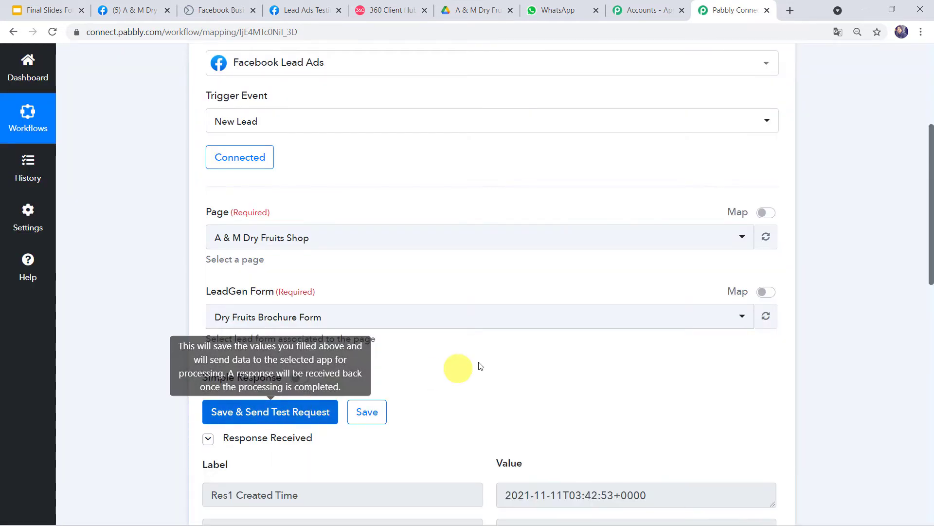
scroll(487, 365, down, 2)
scroll(490, 362, down, 2)
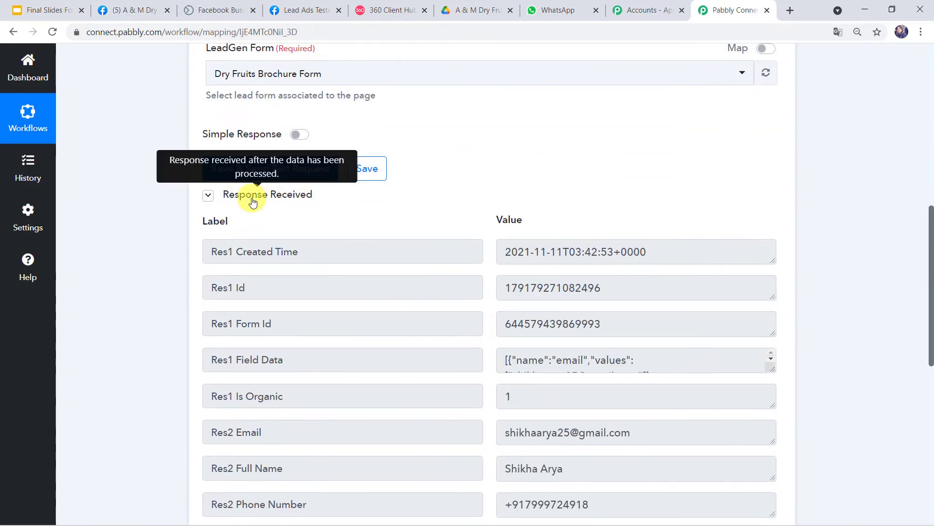
scroll(553, 259, down, 4)
scroll(552, 256, up, 2)
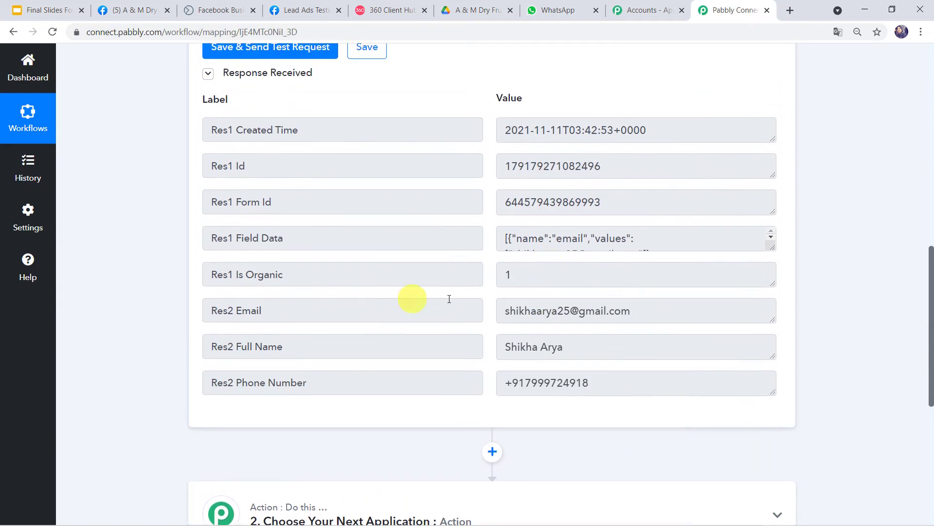
drag(562, 347, 500, 355)
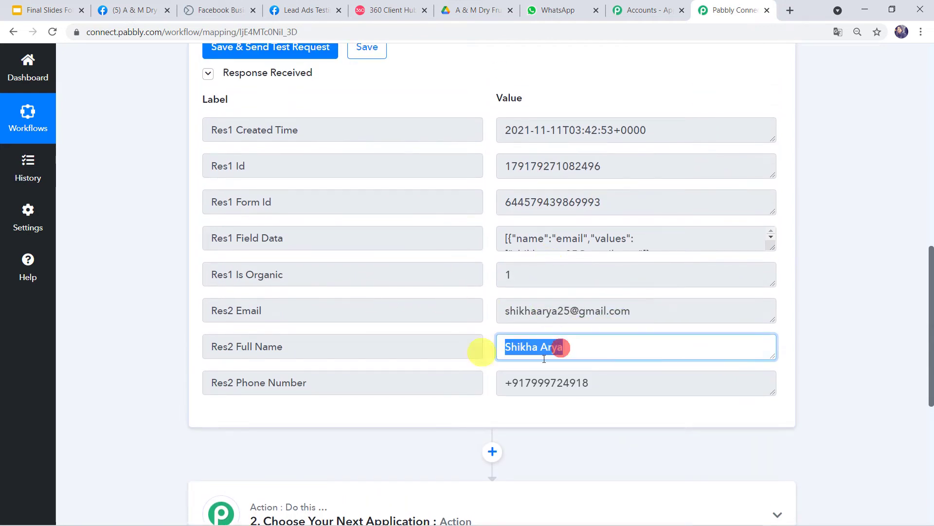
drag(601, 378, 484, 384)
drag(651, 310, 466, 310)
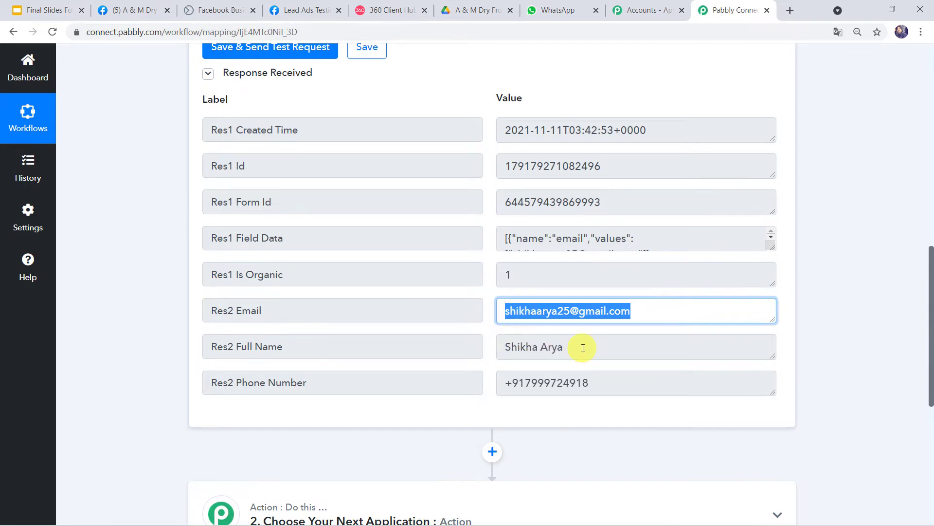
drag(583, 347, 454, 347)
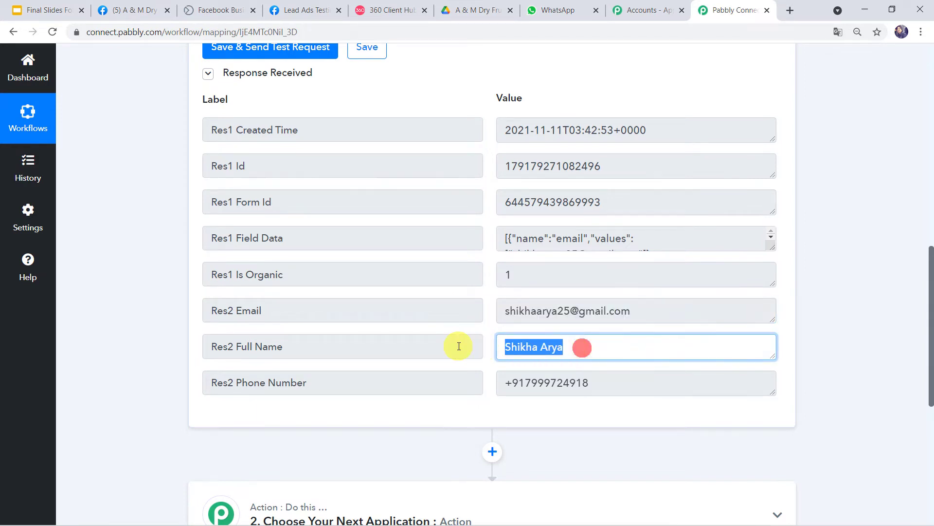
drag(601, 385, 469, 381)
scroll(472, 381, down, 5)
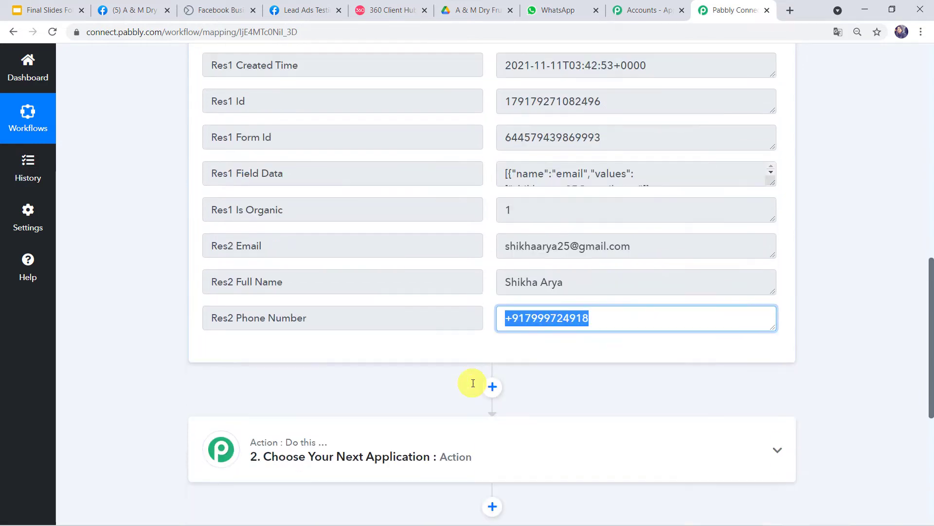
Step: Set the action app to WhatsApp by 360Dialog with the Send Template Message event
click(529, 272)
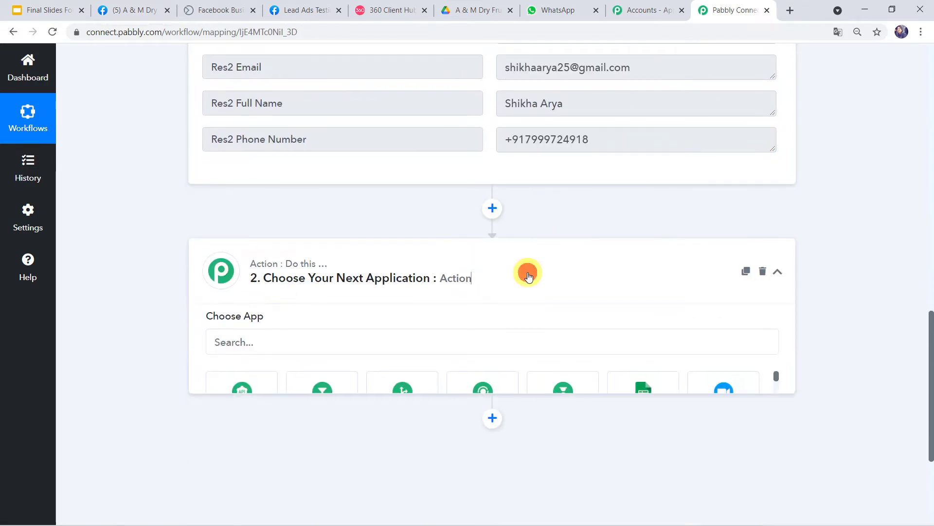
click(316, 228)
text(360)
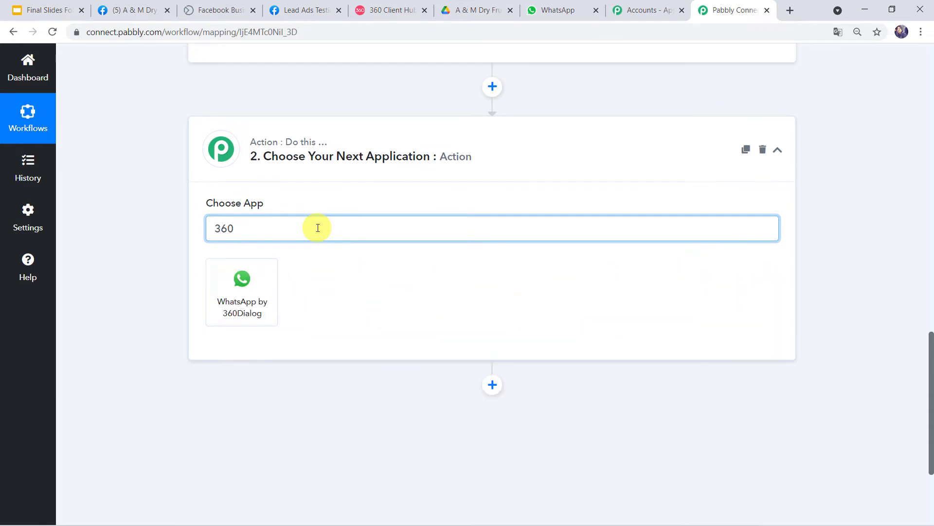
click(264, 296)
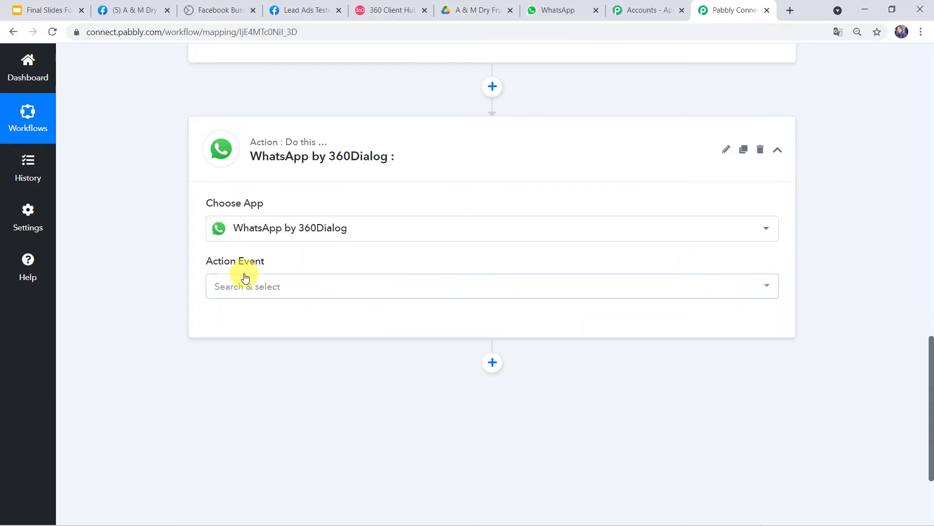
click(249, 228)
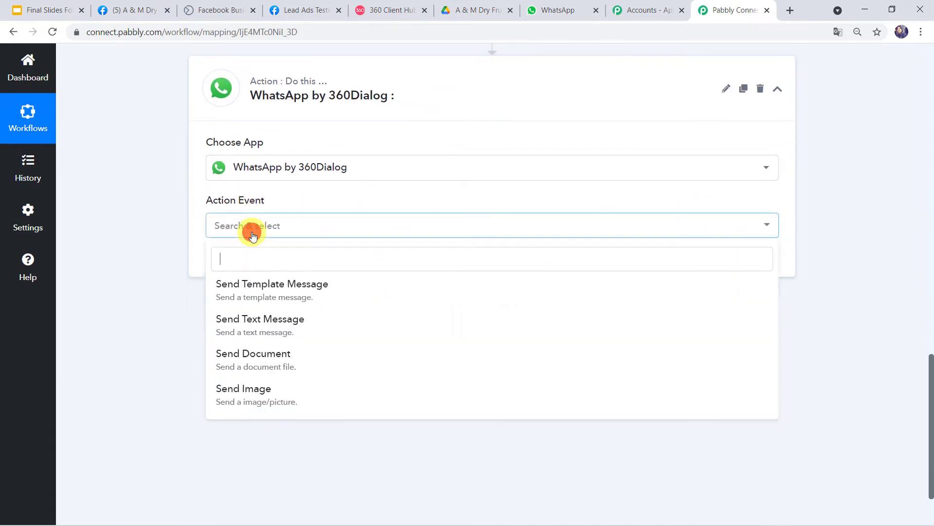
click(304, 291)
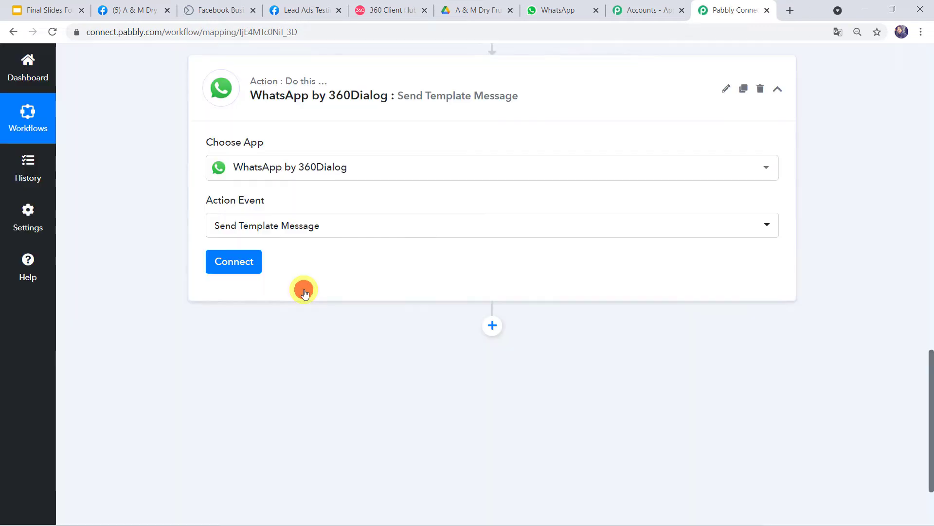
Step: Start a new 360Dialog connection and bring up the 360 Client Hub dashboard
click(232, 263)
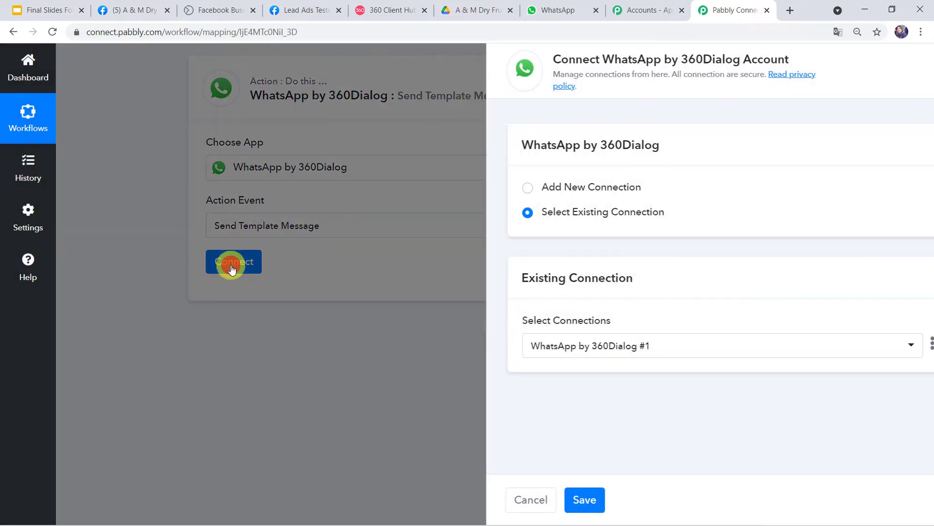
click(517, 189)
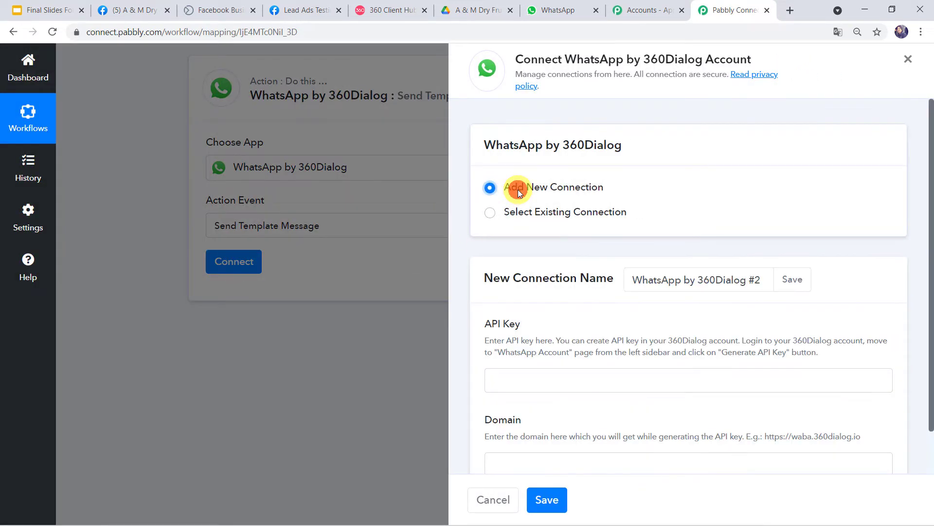
scroll(528, 238, down, 1)
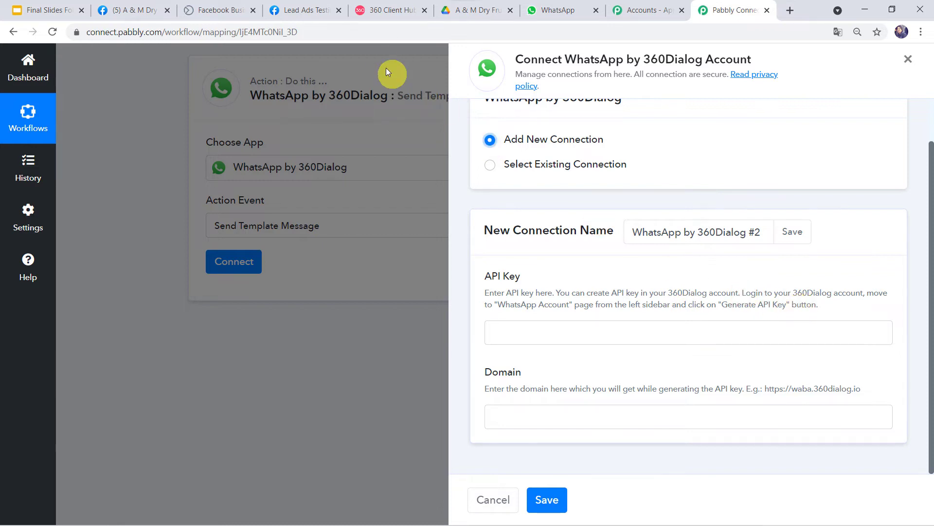
click(389, 13)
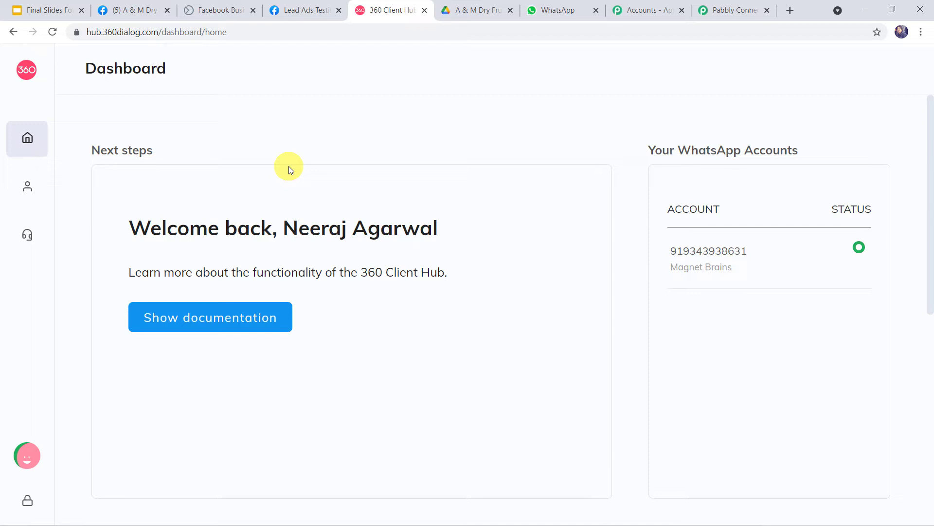
Step: Visit 360 Client Hub's WhatsApp Accounts page, then return to the Pabbly Connect connection form
mouse_move(29, 180)
click(75, 189)
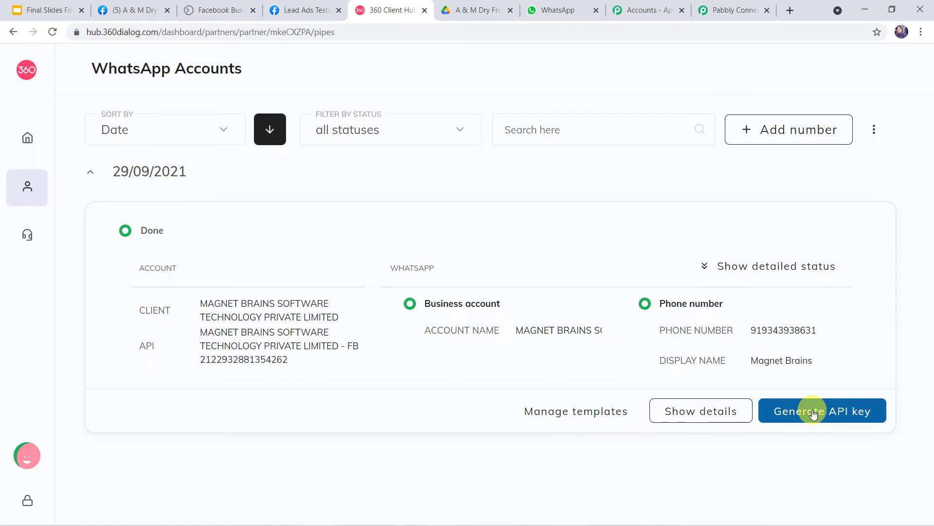
click(716, 11)
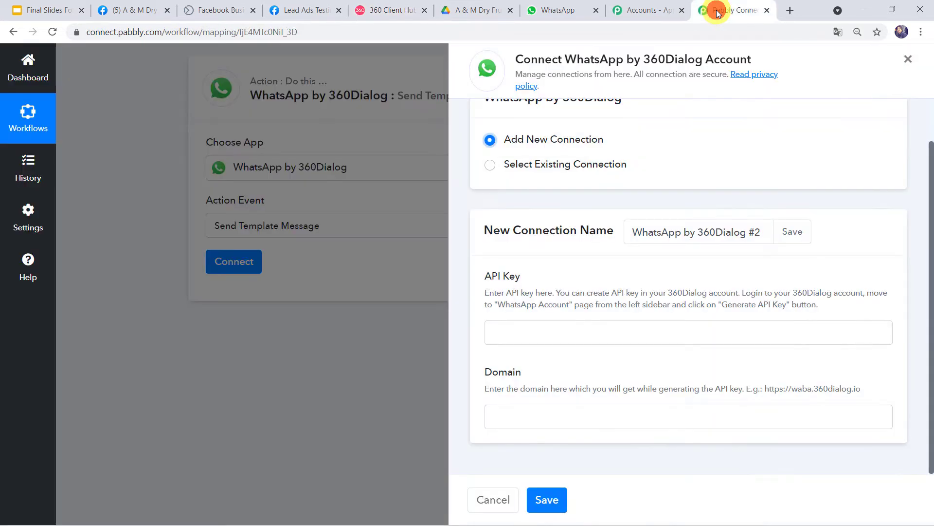
Step: Copy the example domain URL from the hint into the Domain field
click(527, 331)
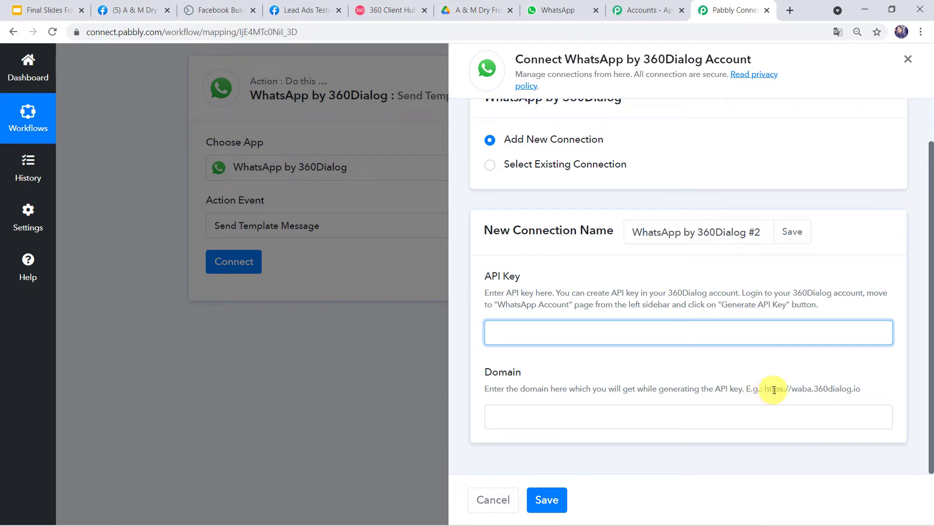
drag(763, 388, 846, 387)
right_click(846, 388)
click(837, 395)
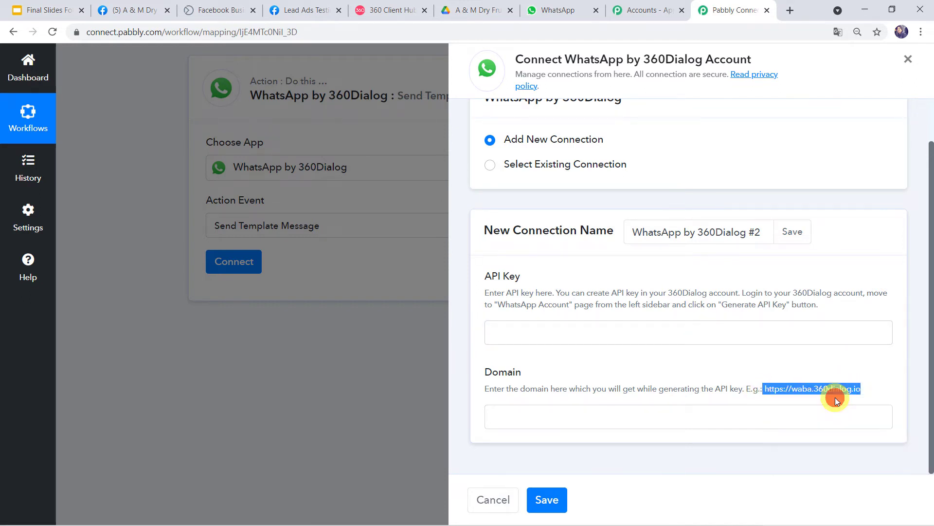
click(526, 423)
right_click(525, 421)
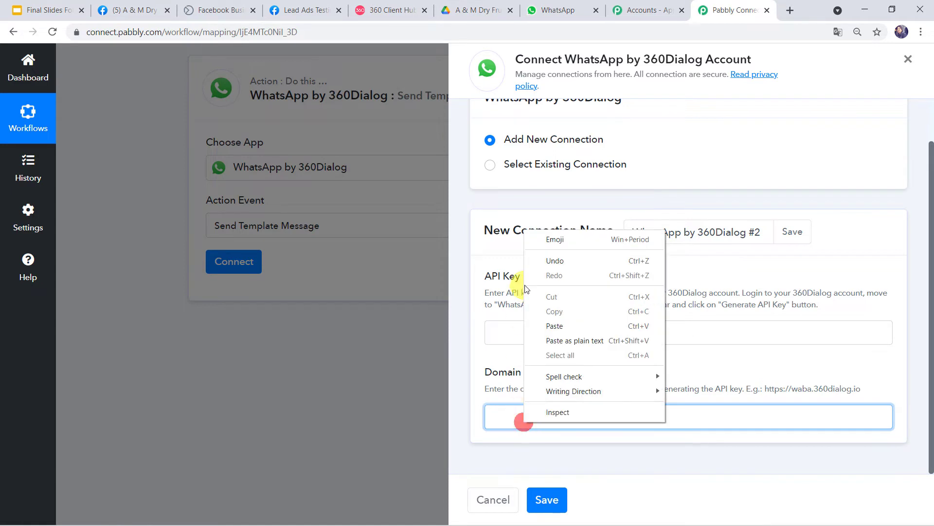
click(559, 327)
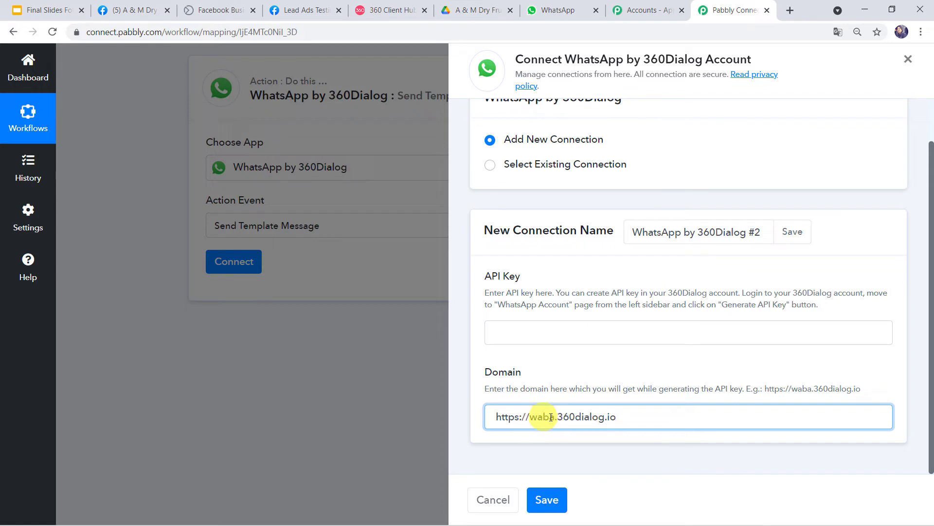
click(520, 328)
click(531, 416)
Step: Save, then use the existing WhatsApp by 360Dialog #1 connection instead and save it
click(559, 500)
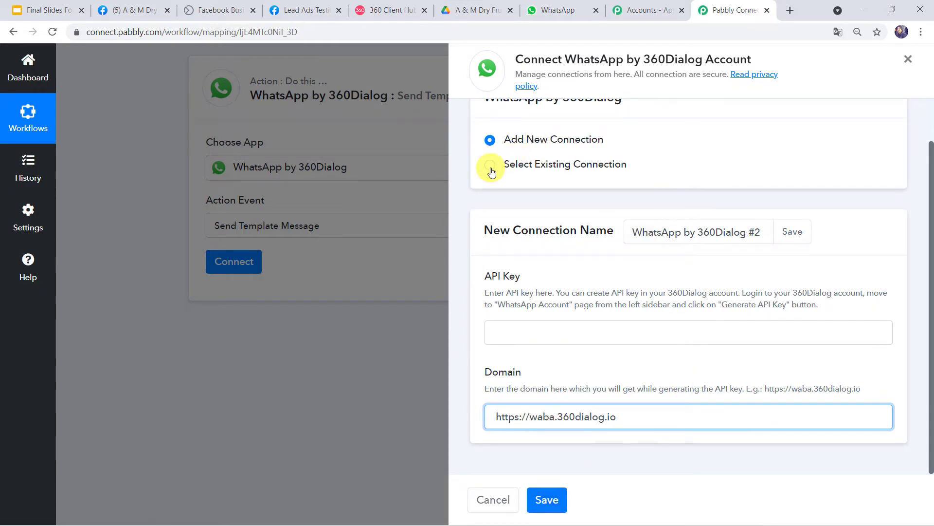
click(491, 168)
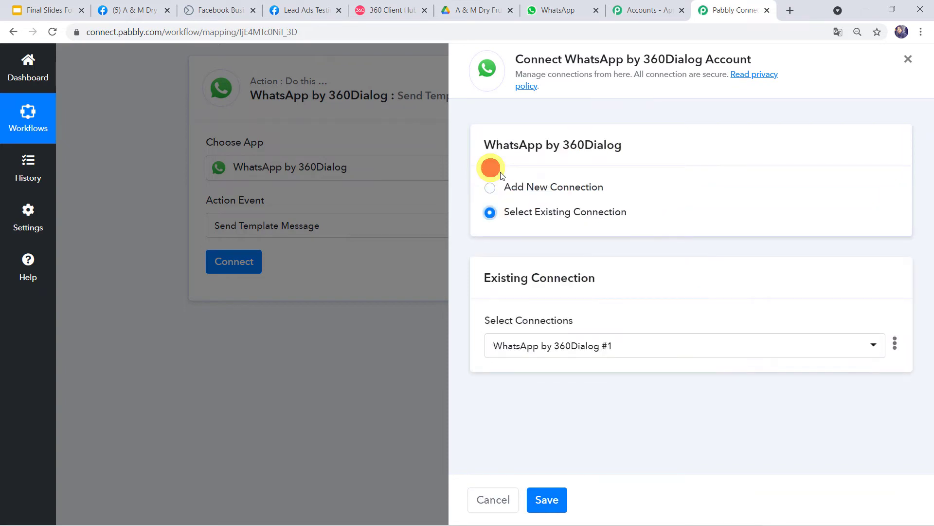
click(547, 500)
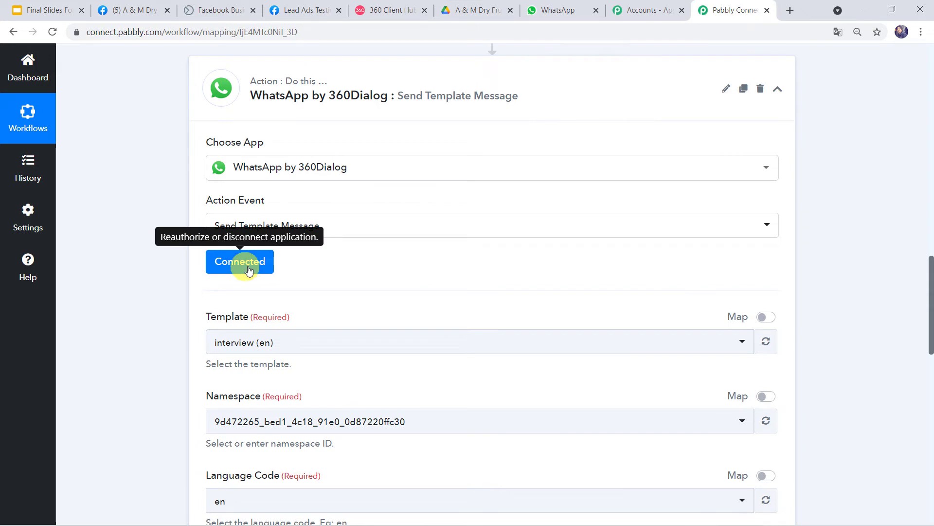
Step: Review the template interview (en), namespace and language en fields, then go to 360 Client Hub
scroll(250, 268, down, 5)
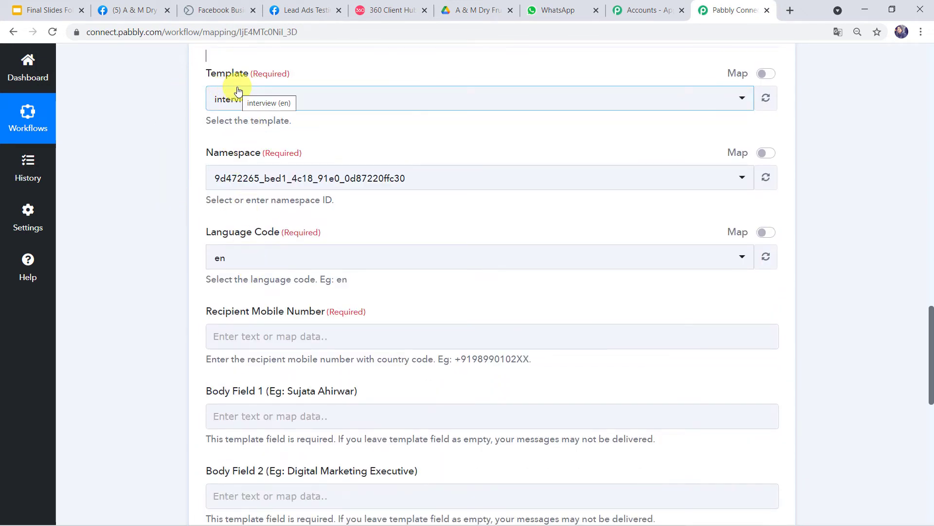
scroll(190, 90, up, 1)
scroll(189, 91, up, 1)
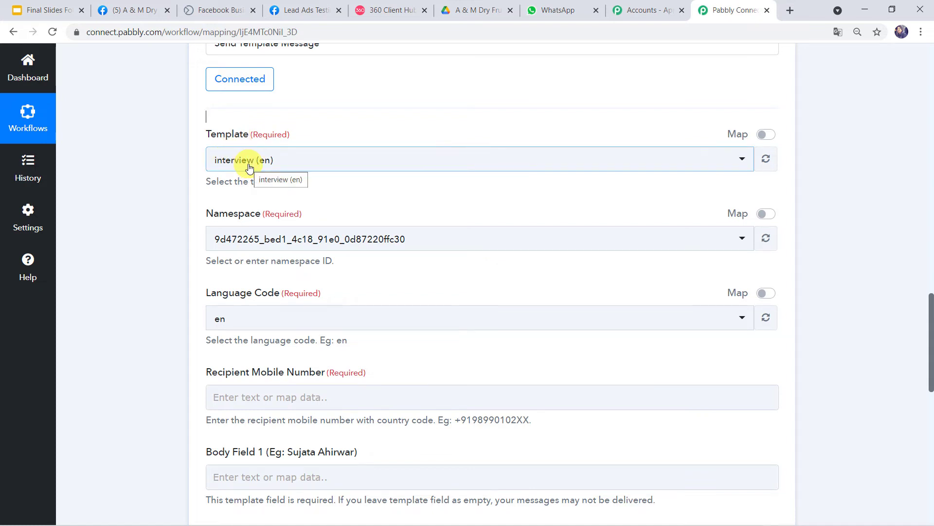
click(388, 9)
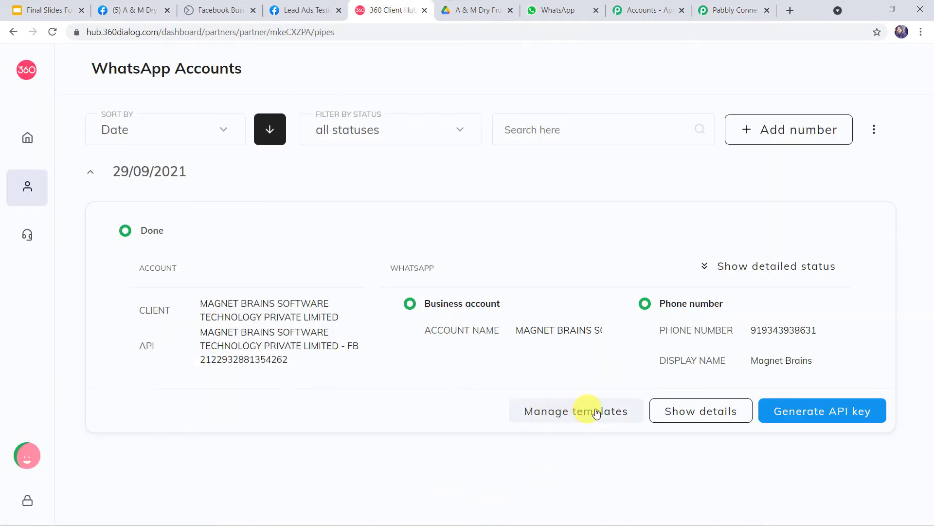
Step: Open the WhatsApp account's message templates list and scroll through it
click(583, 419)
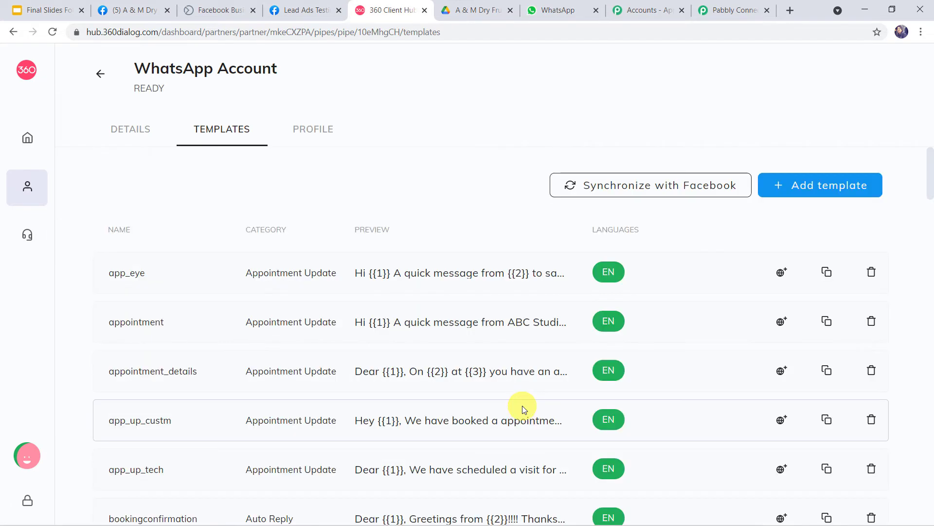
scroll(523, 409, down, 8)
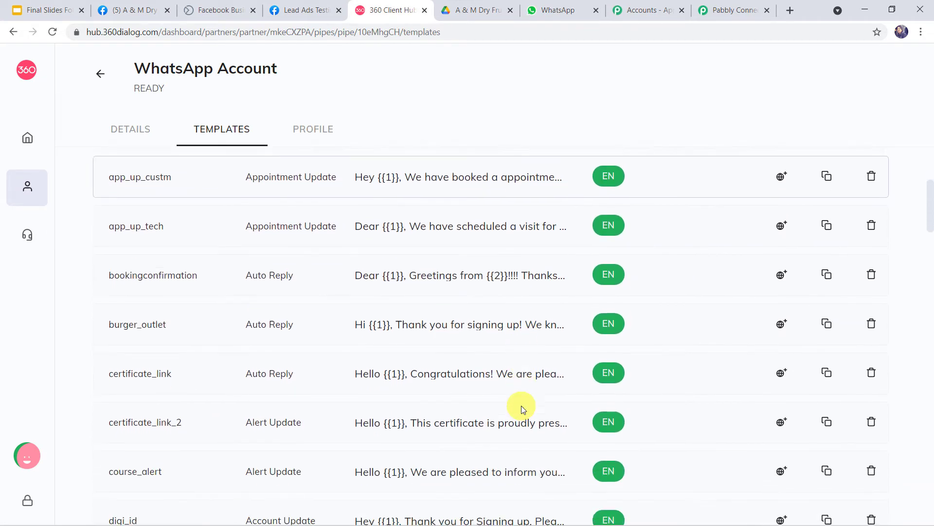
scroll(523, 409, down, 10)
scroll(522, 409, up, 9)
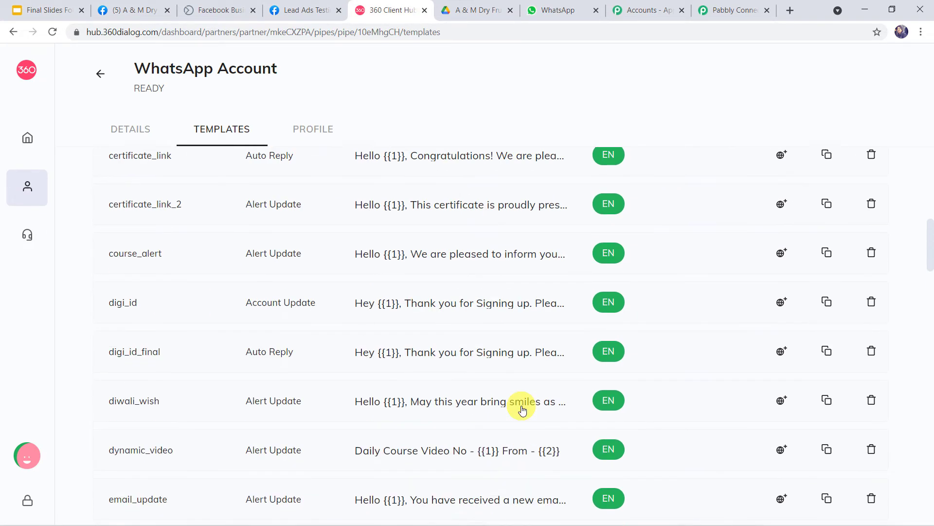
scroll(522, 409, up, 9)
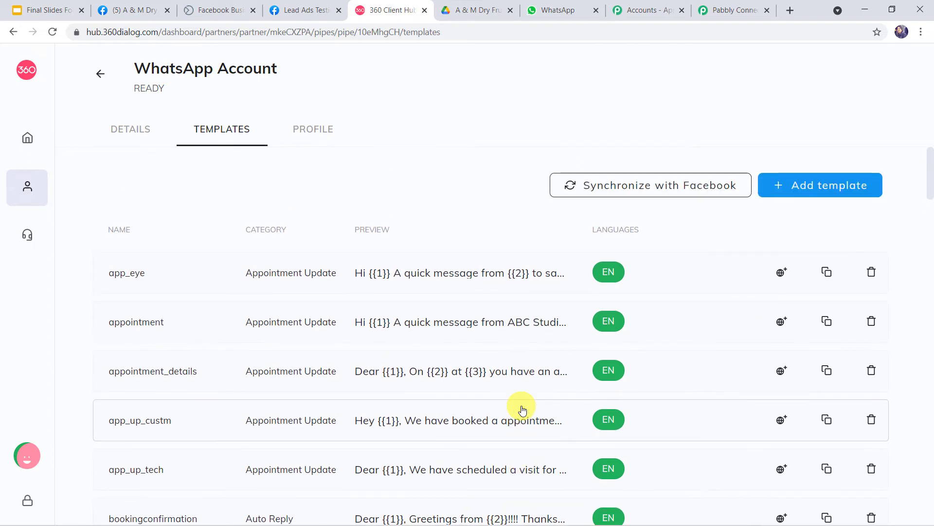
Step: Start a new template, focus its name field and keep the category Auto Reply
click(818, 189)
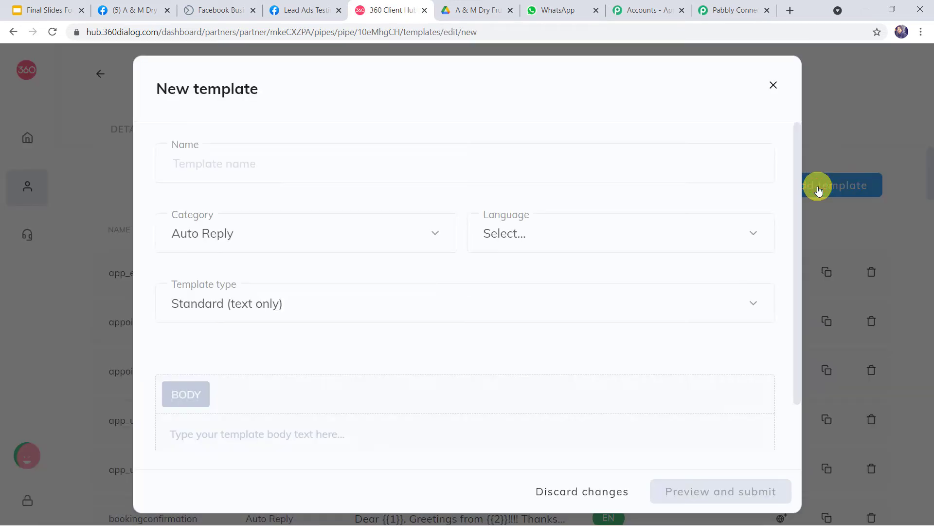
click(248, 164)
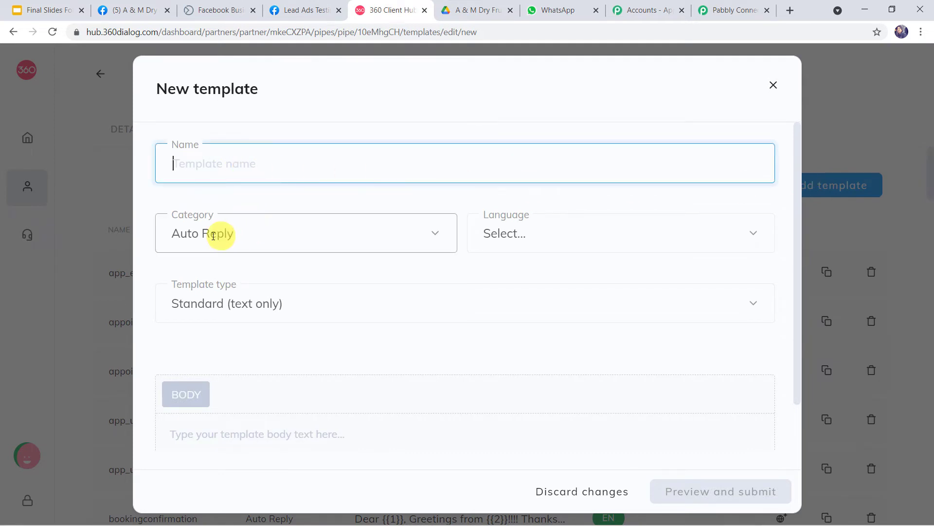
click(258, 233)
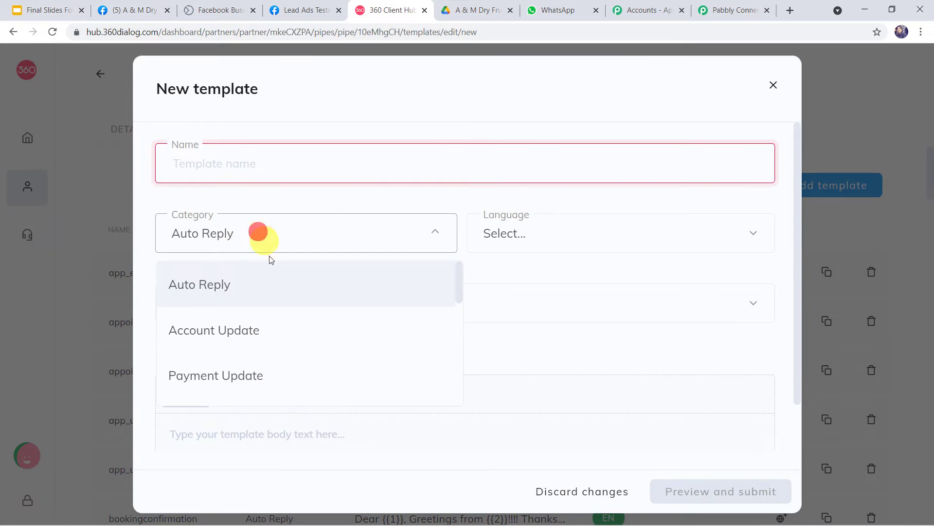
scroll(278, 313, down, 8)
scroll(279, 316, down, 2)
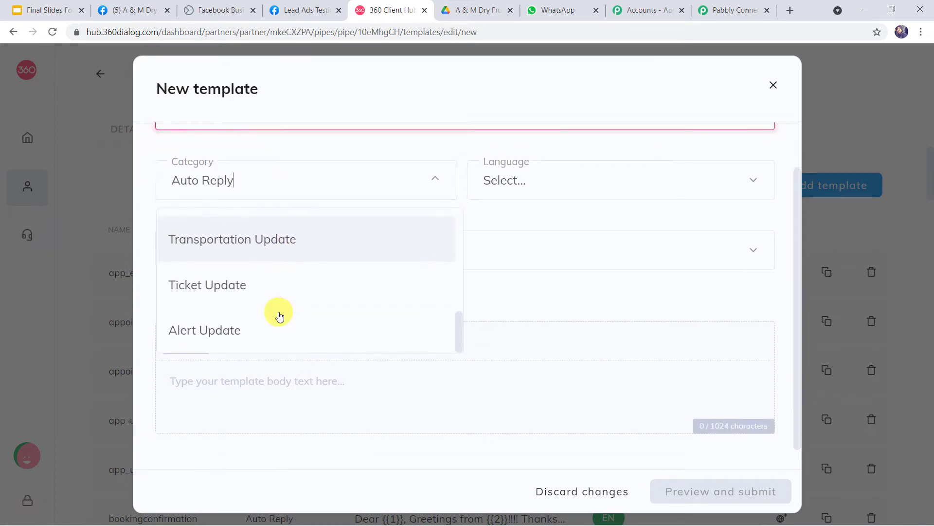
scroll(280, 316, up, 5)
scroll(279, 314, up, 3)
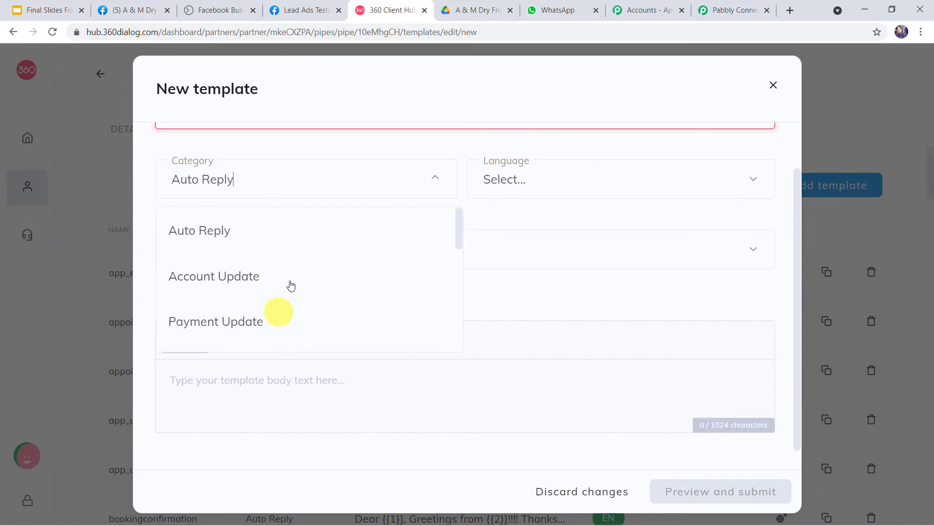
click(293, 182)
Step: Check the language and Standard (text only) type options, then close the form without saving
click(561, 176)
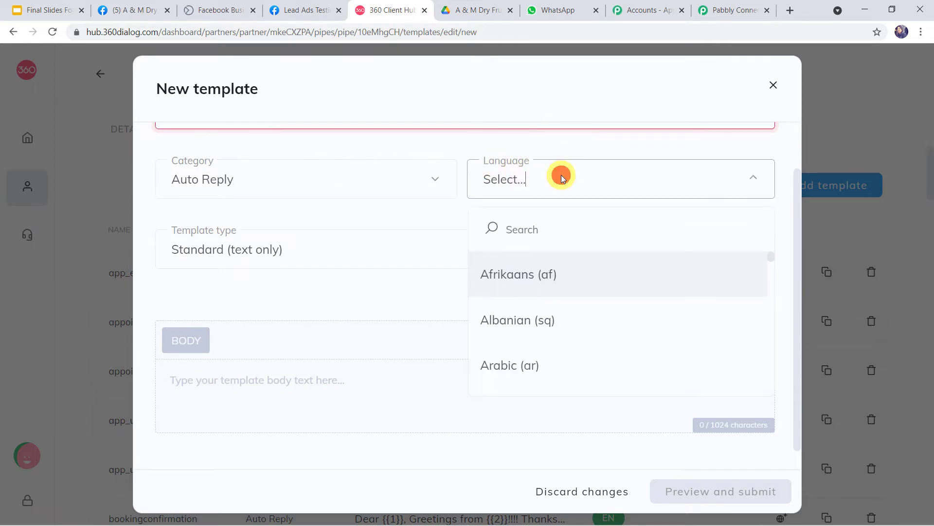
click(561, 176)
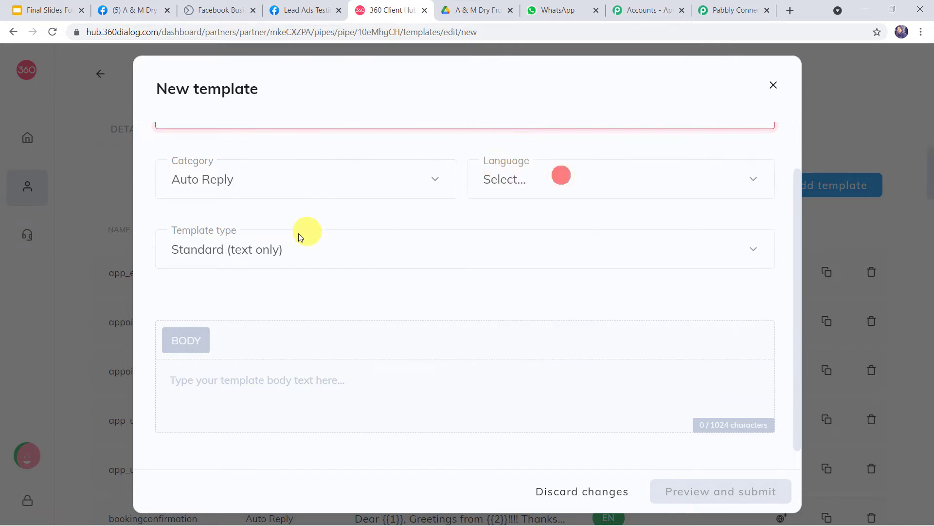
click(328, 255)
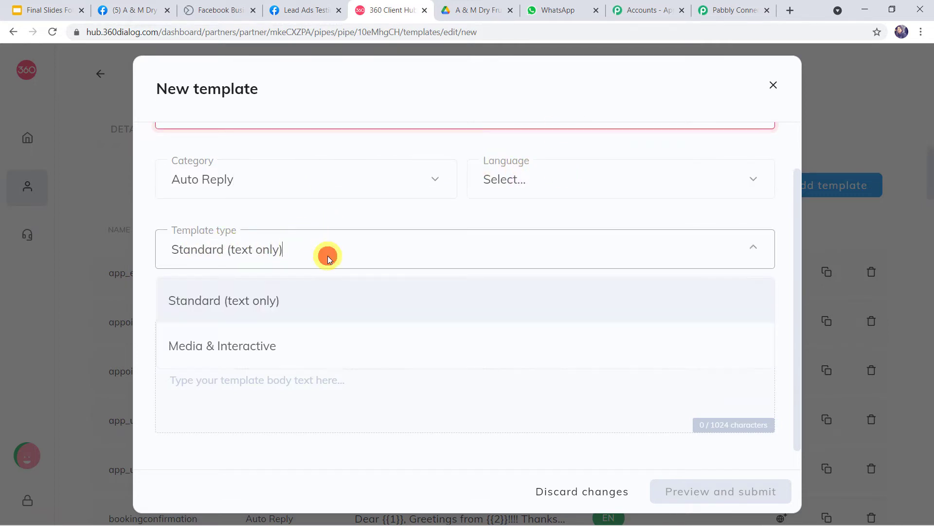
click(328, 256)
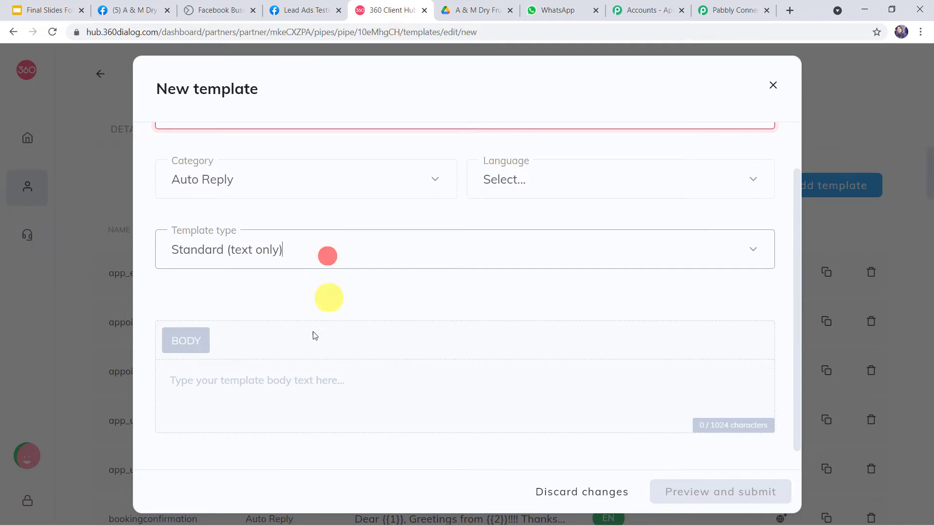
click(254, 384)
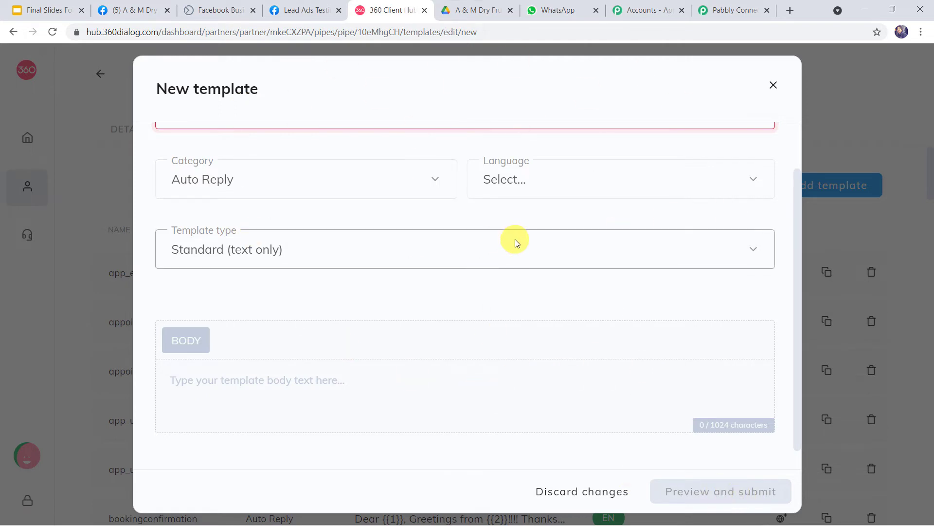
click(779, 89)
Step: Scroll to the send_brochure_final template and open its preview
scroll(495, 297, down, 15)
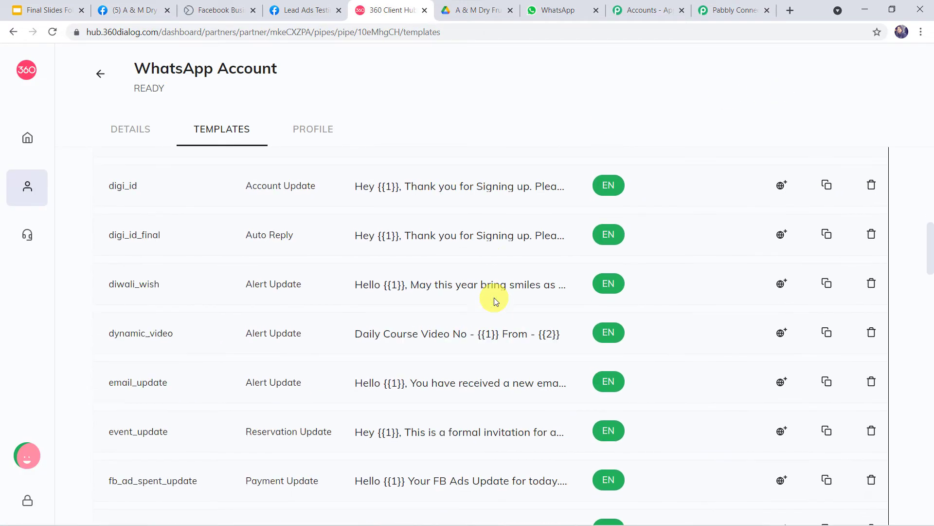
scroll(495, 297, down, 20)
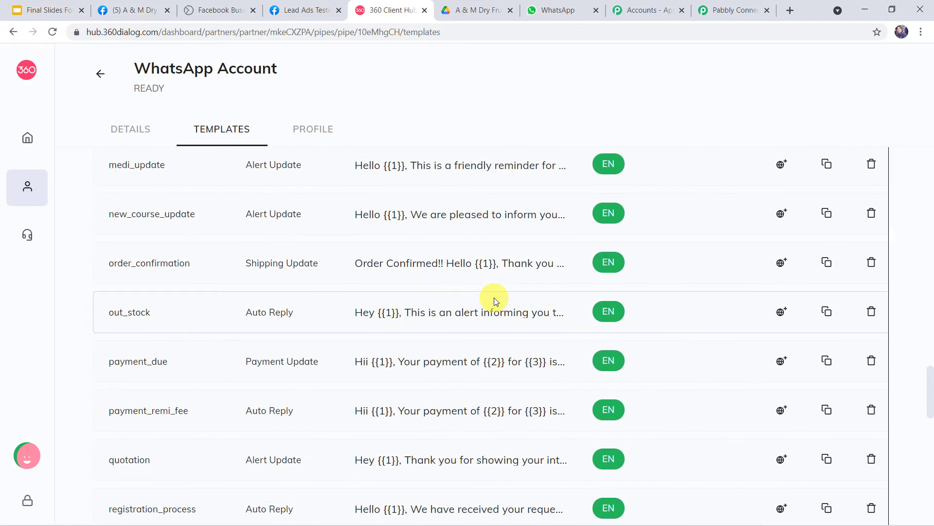
scroll(494, 297, down, 2)
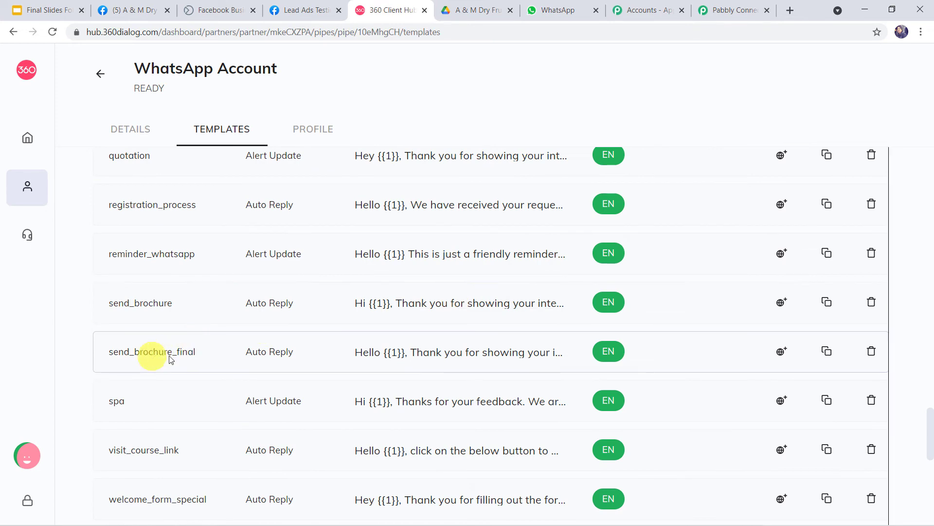
click(413, 355)
scroll(528, 309, down, 3)
scroll(530, 309, up, 2)
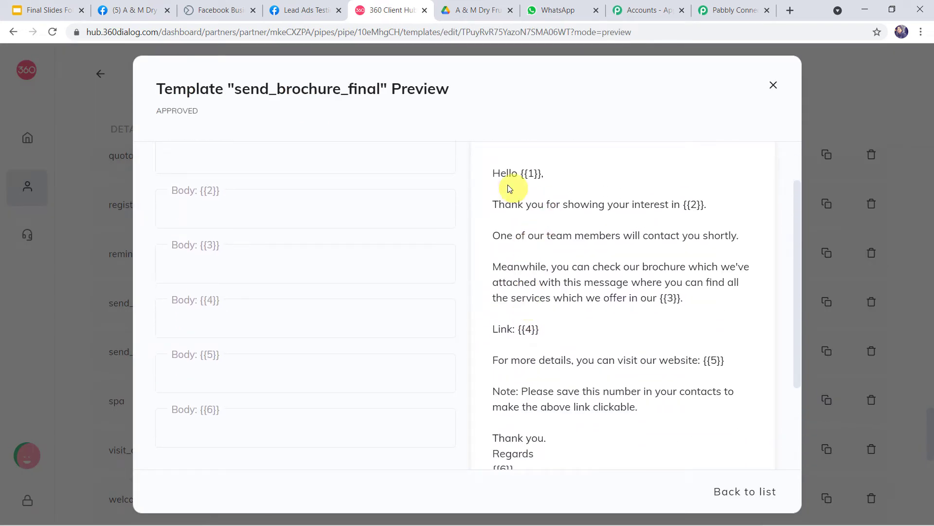
Step: Highlight the {{1}} to {{4}} placeholders in the template body
click(527, 174)
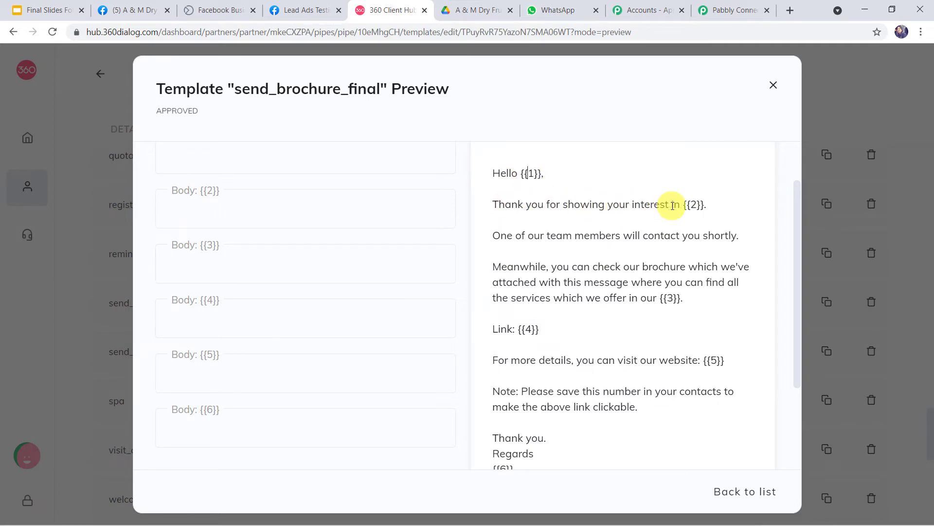
double_click(529, 173)
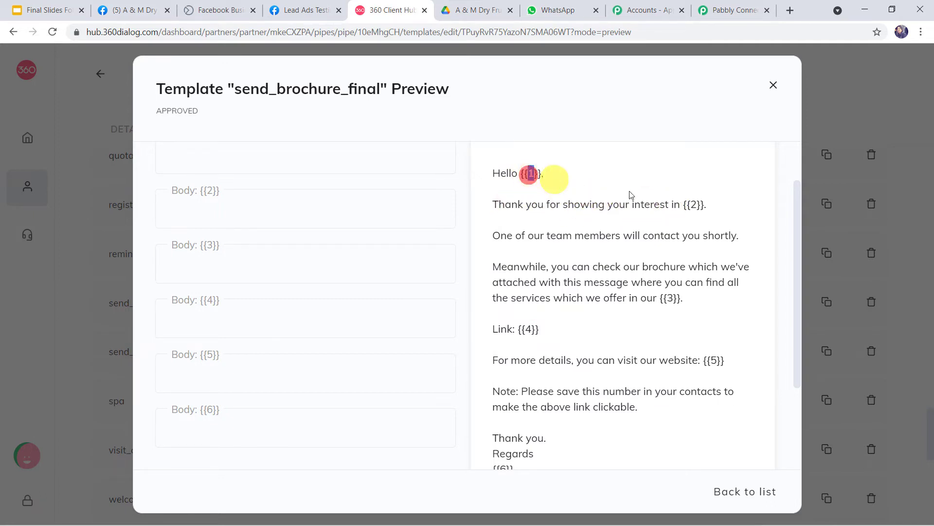
double_click(693, 204)
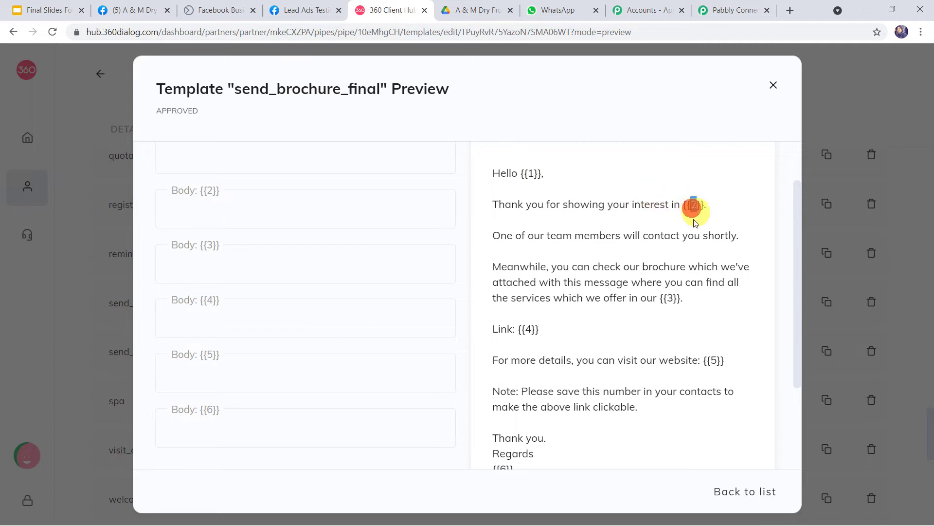
double_click(668, 296)
double_click(529, 329)
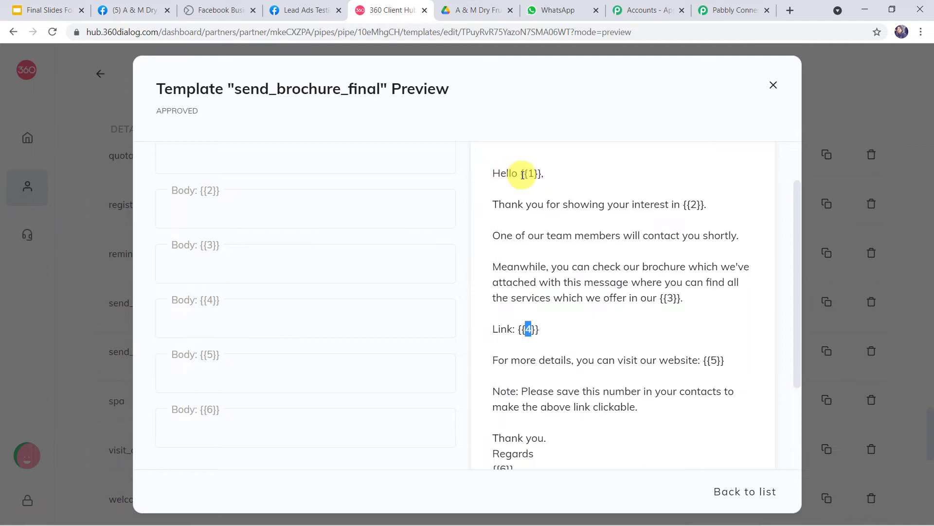
double_click(530, 173)
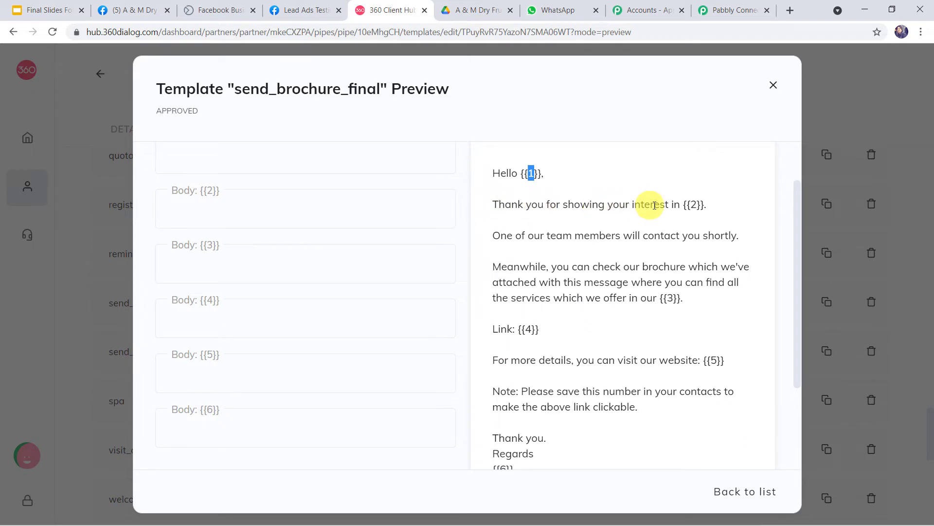
double_click(693, 206)
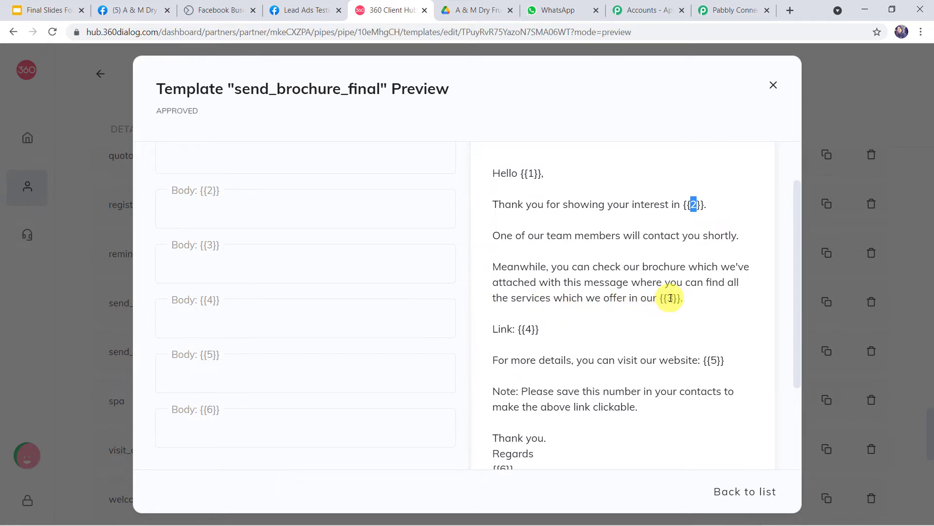
click(670, 297)
double_click(671, 297)
click(528, 330)
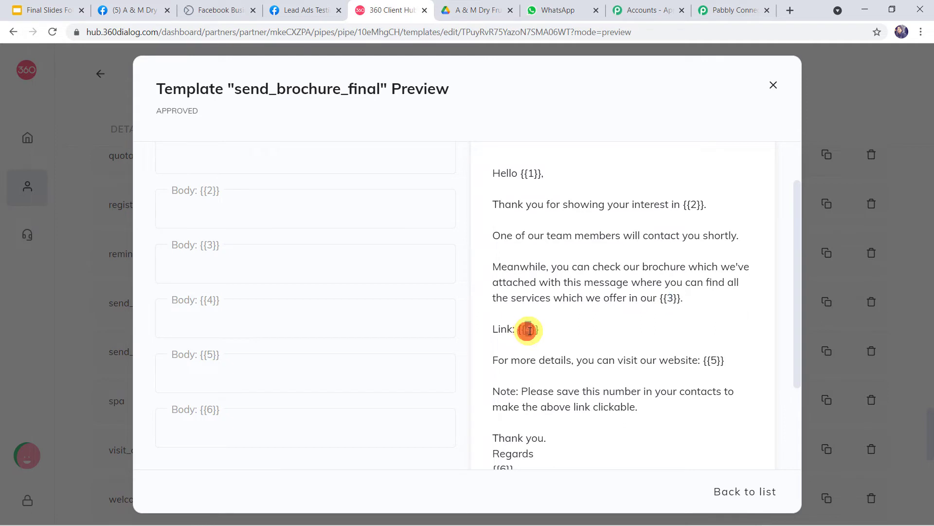
double_click(529, 330)
scroll(672, 301, down, 1)
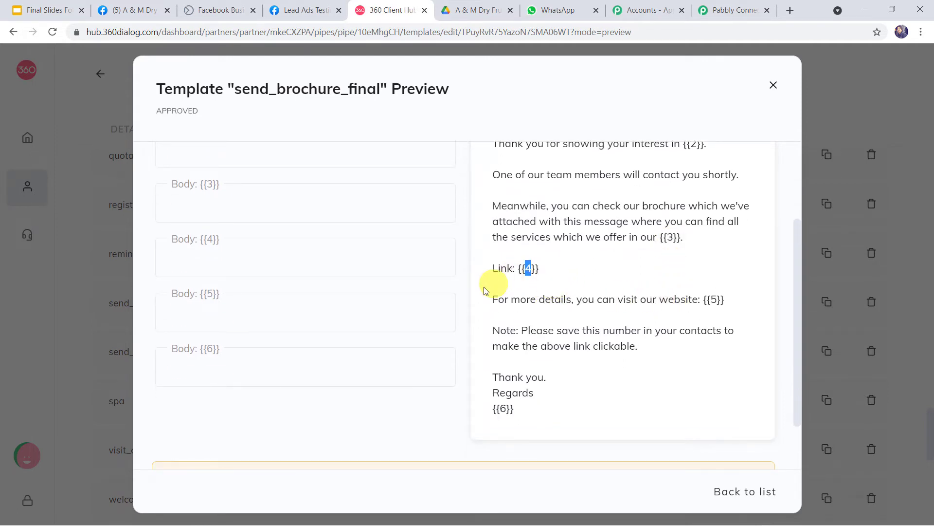
double_click(713, 299)
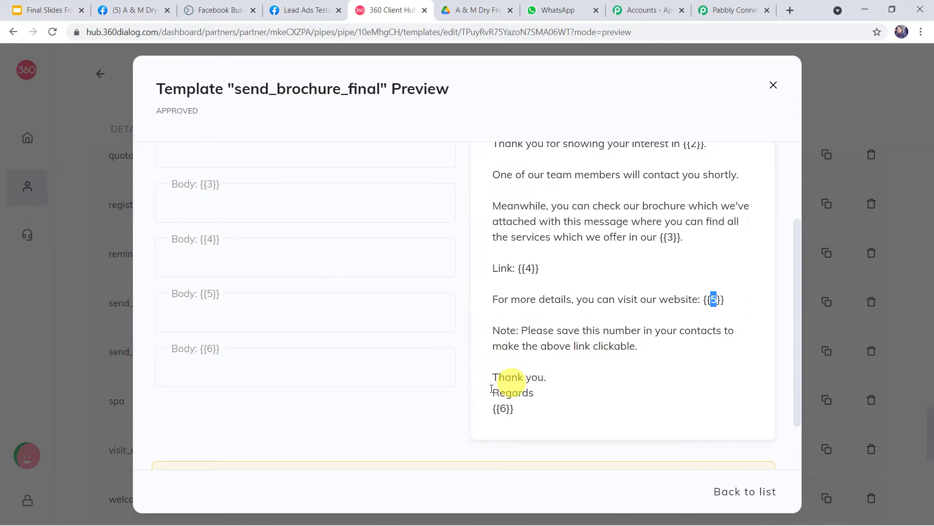
double_click(503, 408)
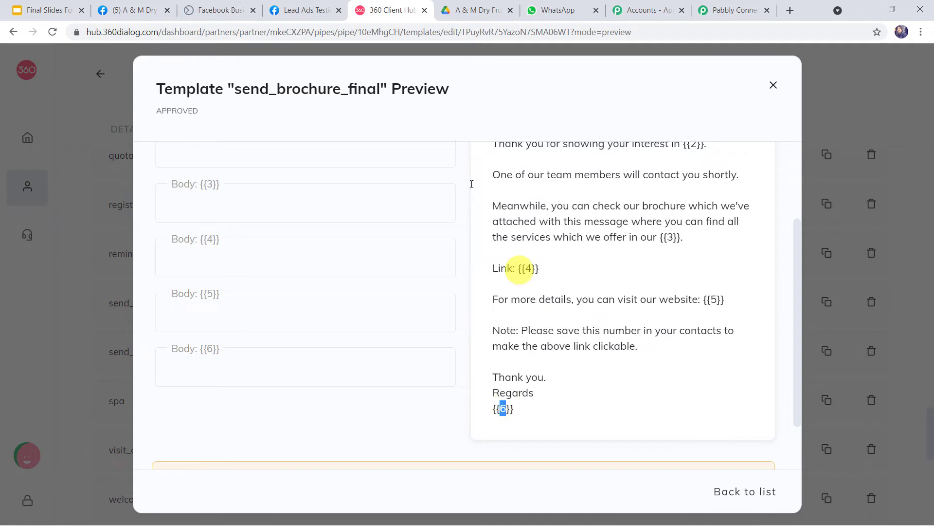
drag(237, 89, 380, 91)
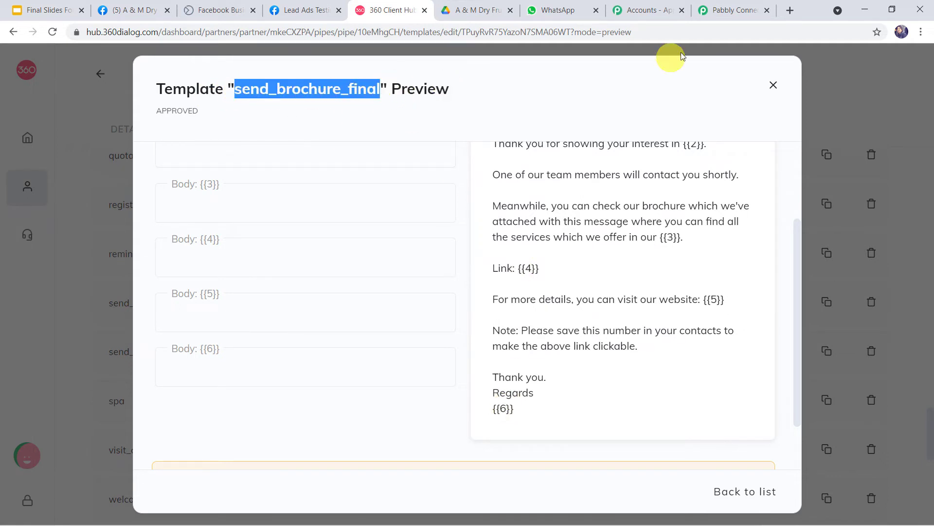
click(727, 10)
Step: Set the action's template to send_brochure_final (en), found by searching 'sen', with language code en
click(393, 160)
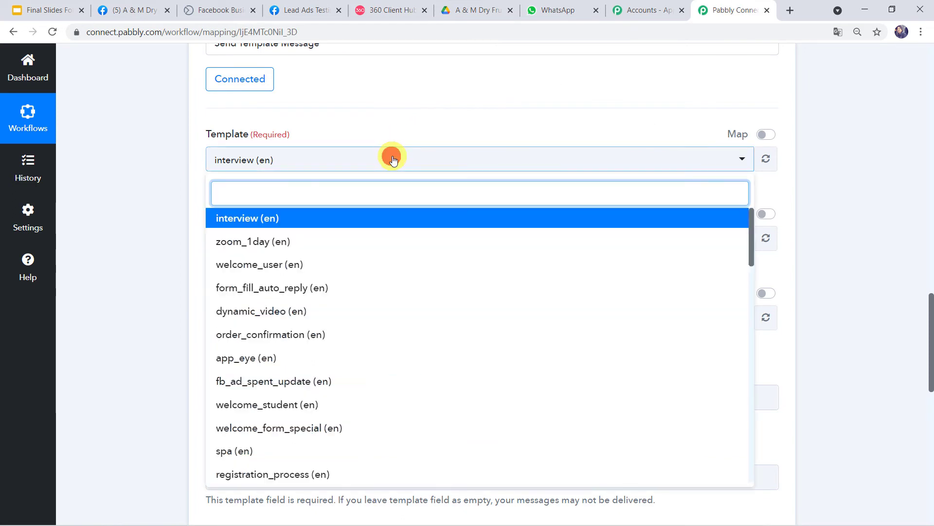
text(send)
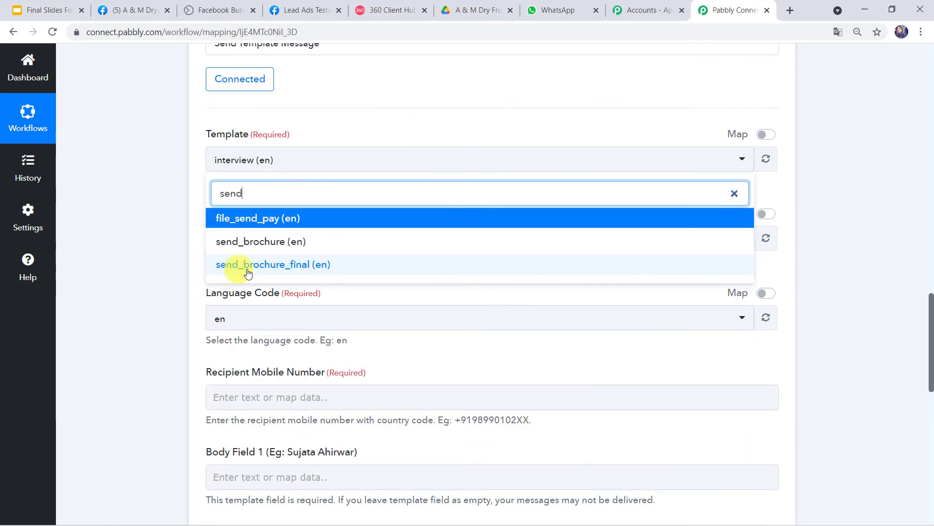
click(279, 265)
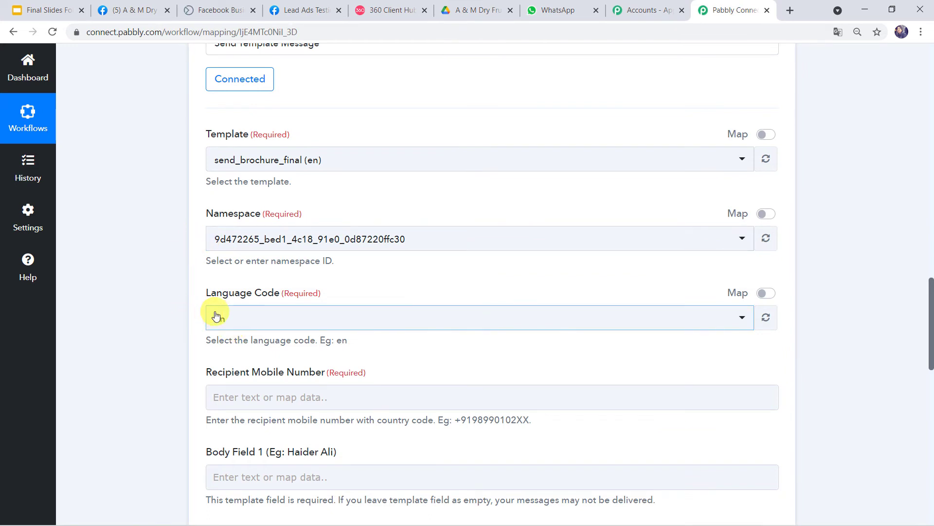
click(227, 327)
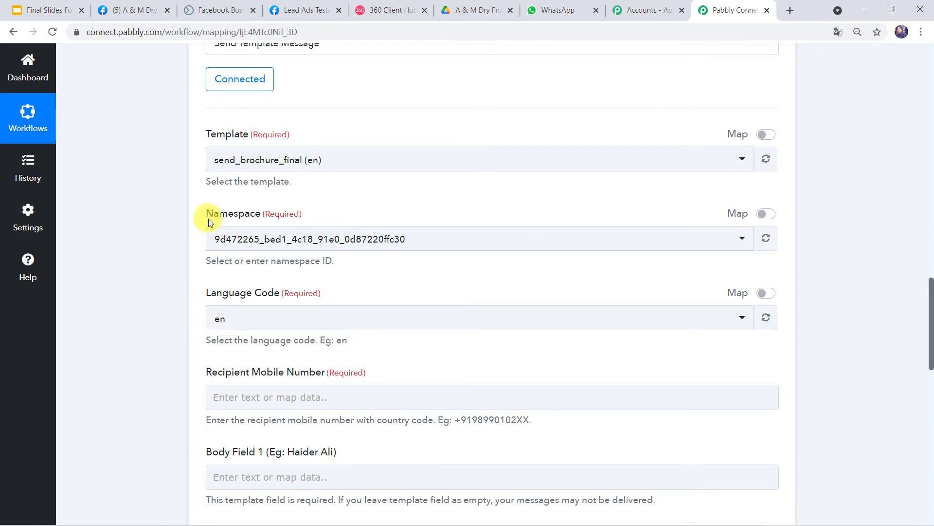
scroll(209, 316, down, 4)
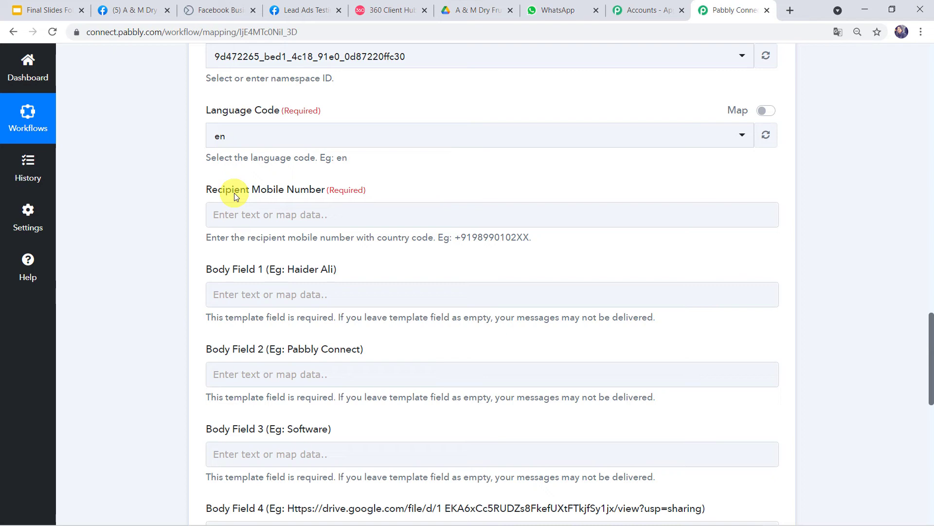
Step: Highlight the lead's full name and phone number in the Facebook trigger response
scroll(106, 198, up, 15)
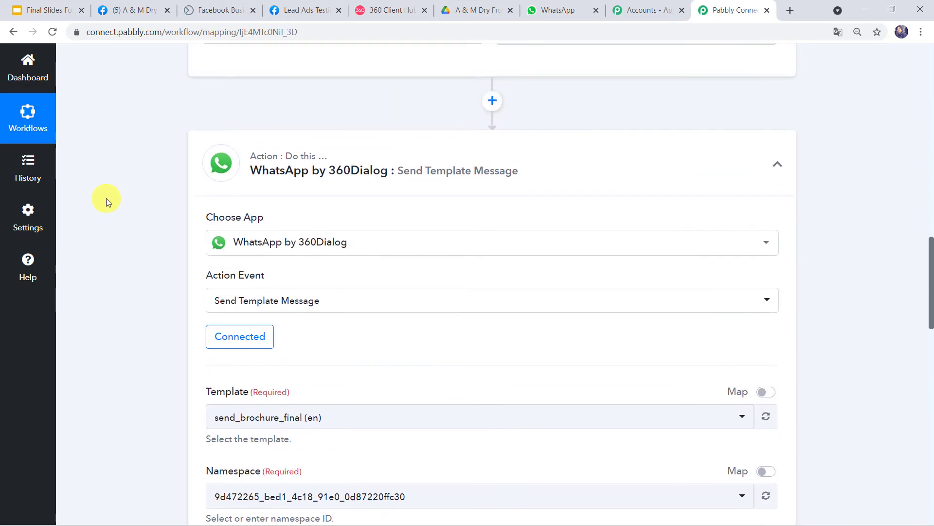
scroll(106, 197, up, 1)
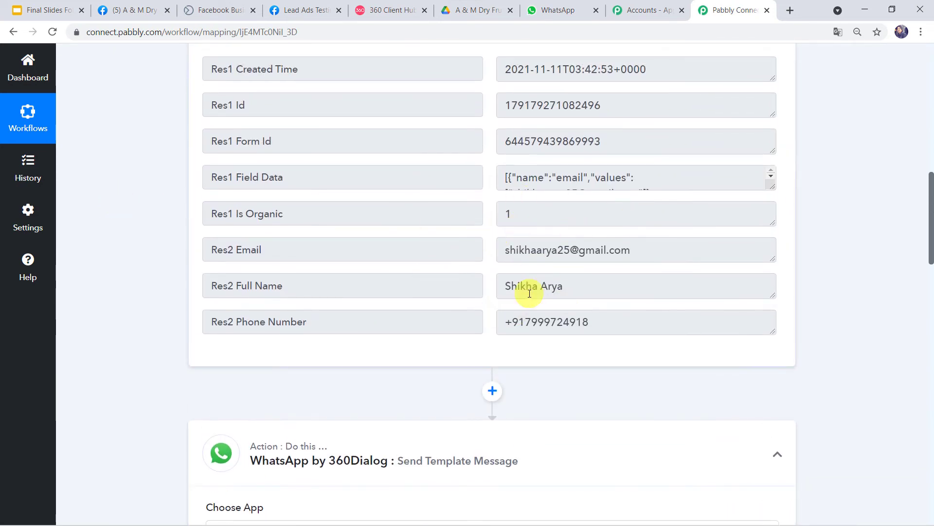
drag(575, 285, 454, 286)
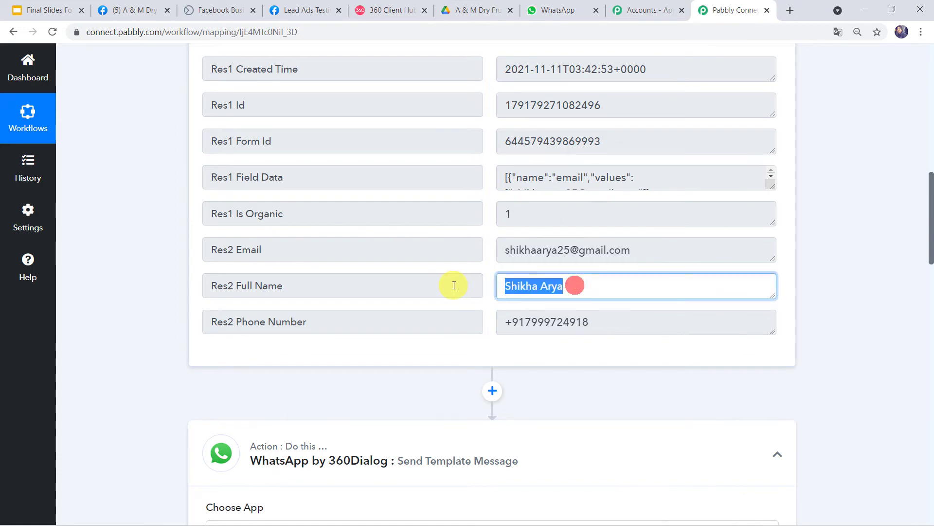
drag(631, 325, 443, 329)
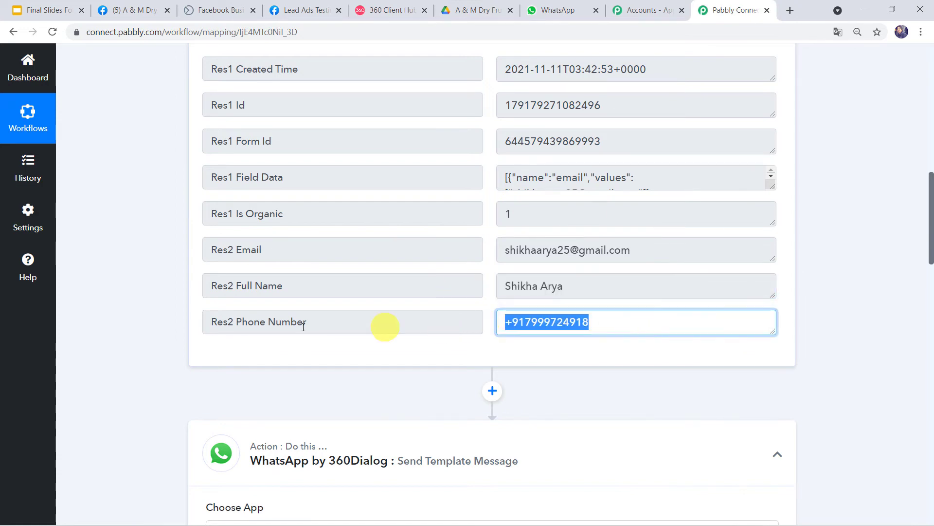
scroll(173, 338, down, 15)
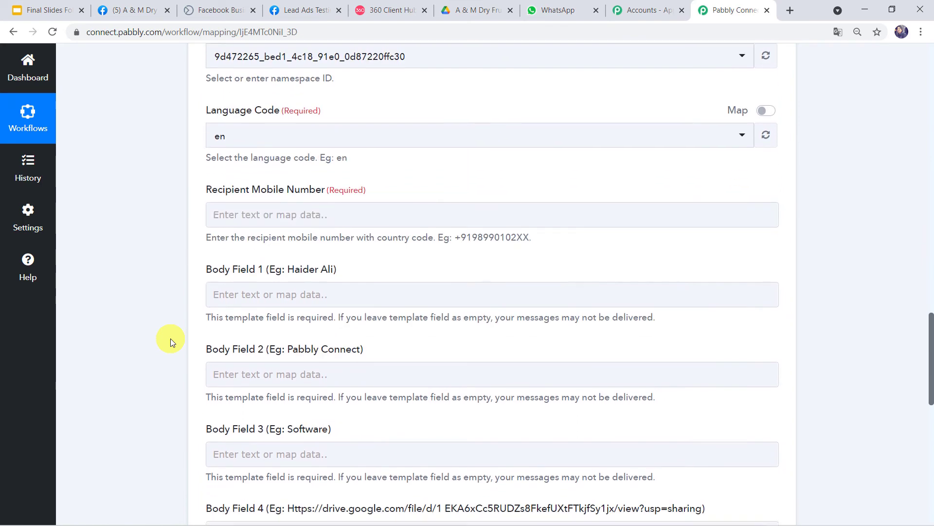
Step: Map Recipient Mobile Number to the Facebook lead's Res2 Phone Number
click(244, 215)
scroll(243, 216, down, 1)
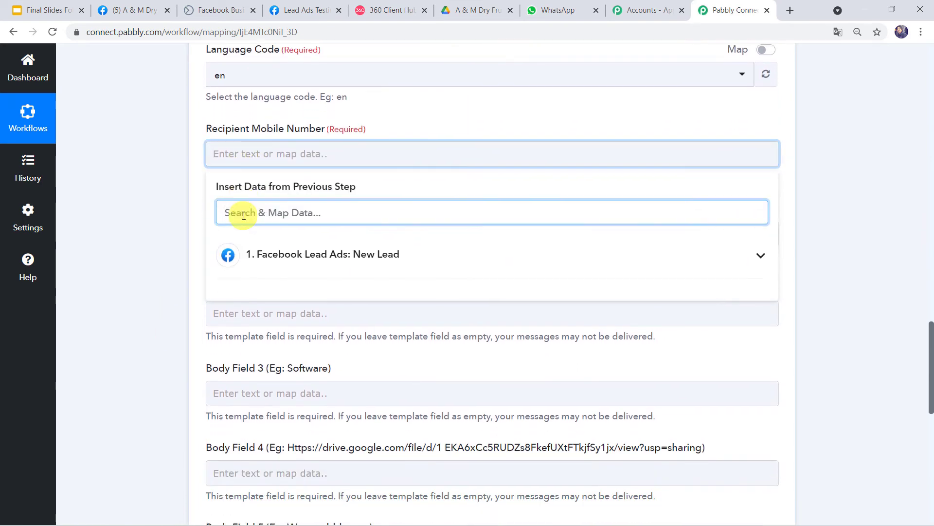
click(292, 253)
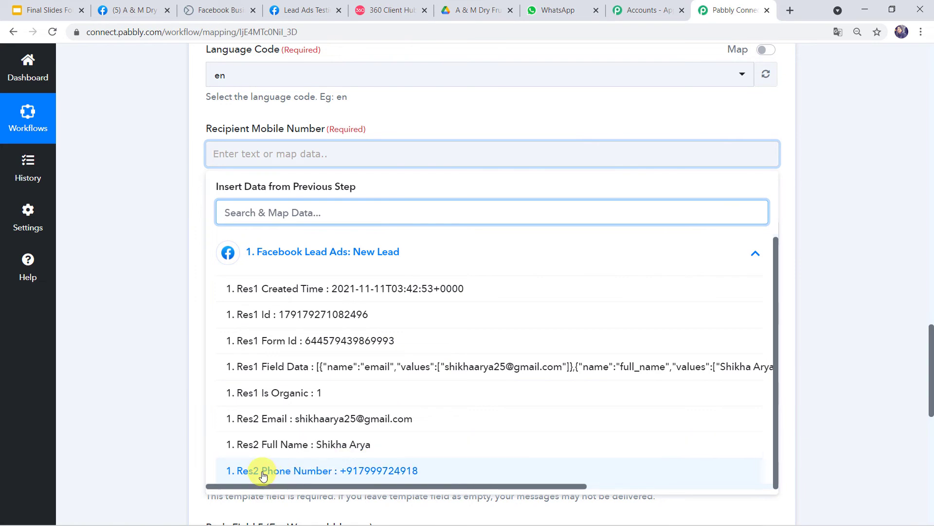
click(357, 472)
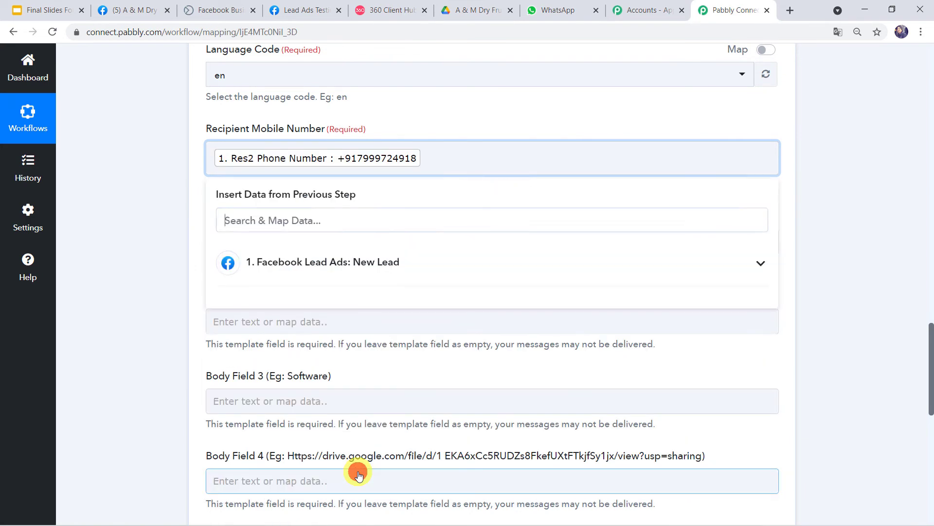
click(165, 351)
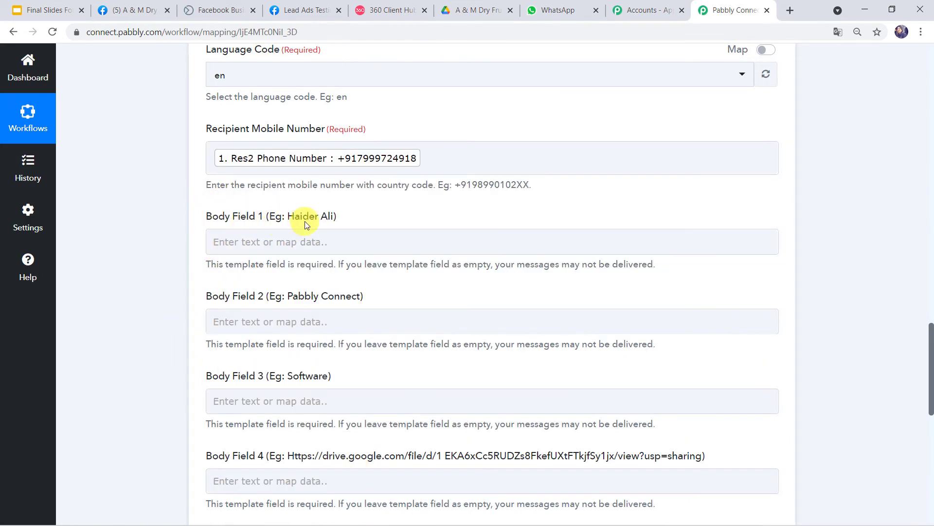
Step: Check {{1}} in the template preview, then map Body Field 1 to the lead's Res2 Full Name
click(372, 11)
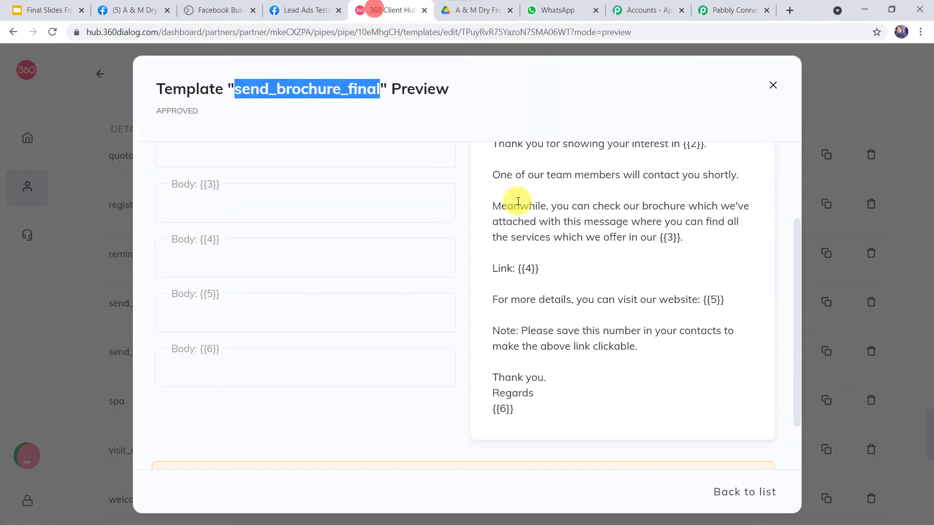
click(530, 235)
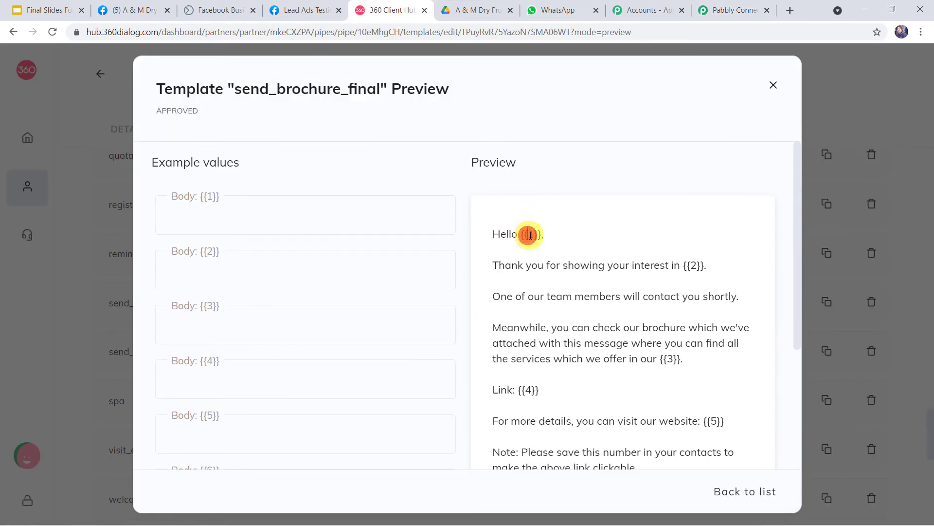
click(728, 11)
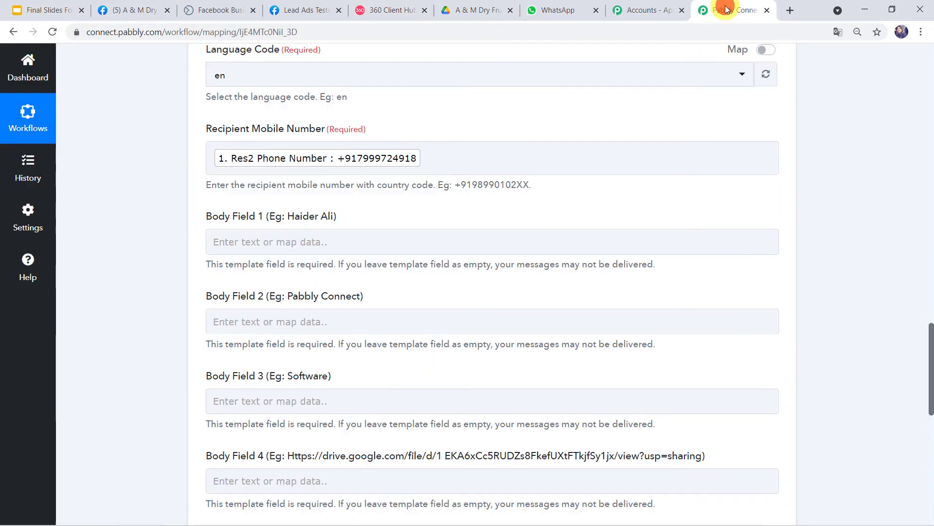
scroll(258, 167, down, 2)
click(253, 182)
click(283, 289)
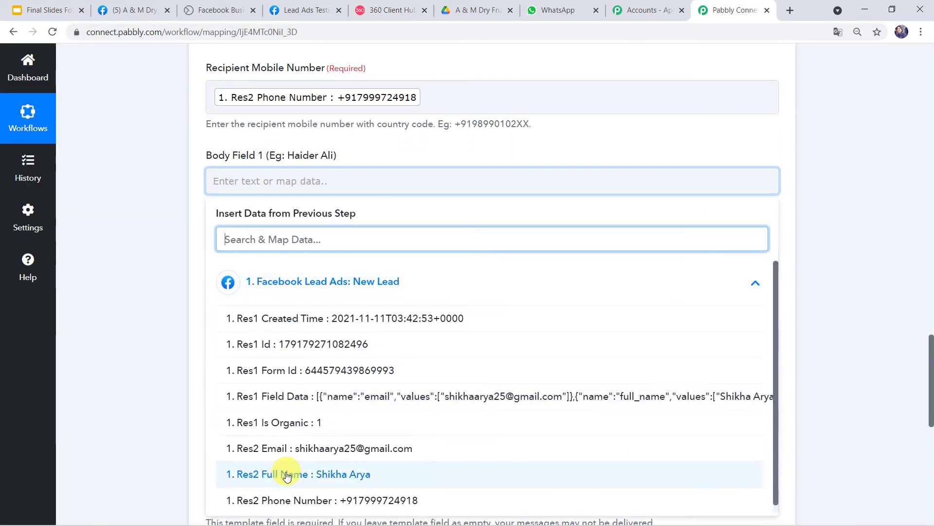
click(341, 482)
click(173, 351)
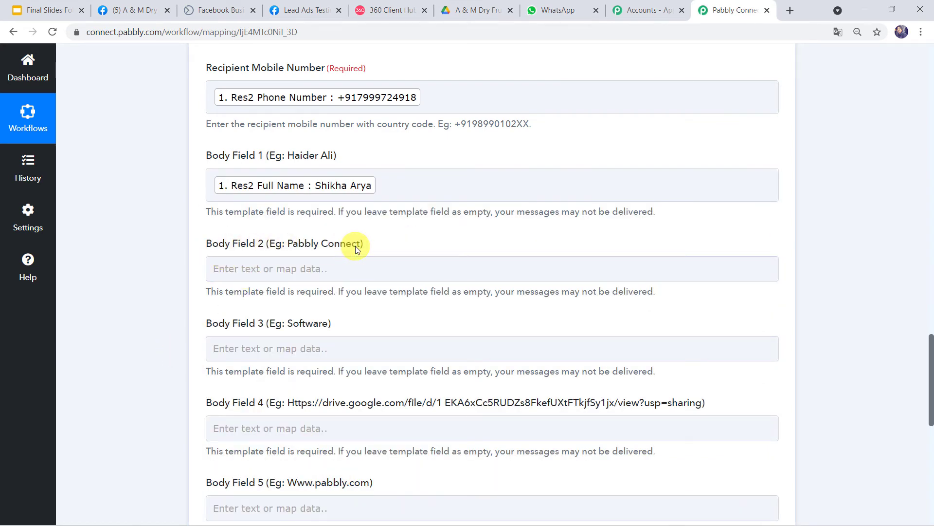
click(407, 12)
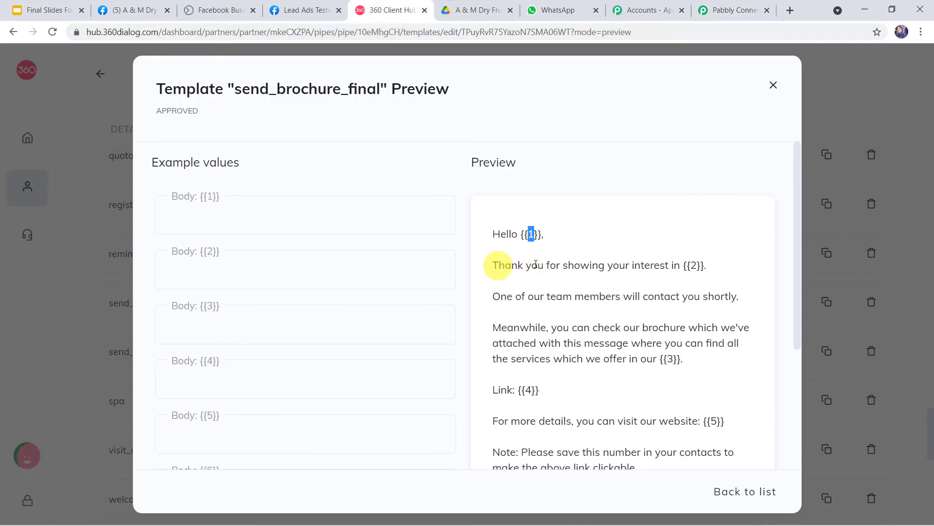
Step: Paste the Facebook page name 'A & M Dry Fruits Shop' into Body Field 2
double_click(693, 265)
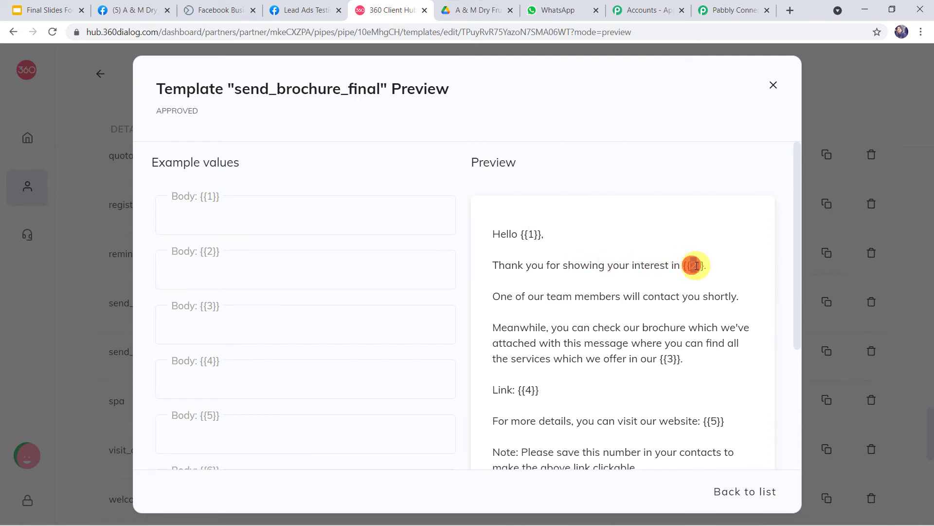
click(129, 12)
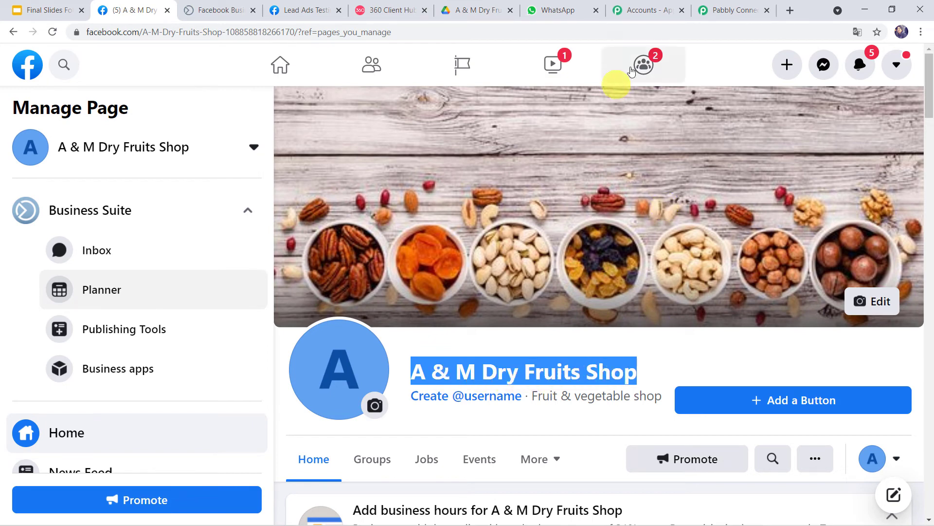
click(741, 10)
click(229, 270)
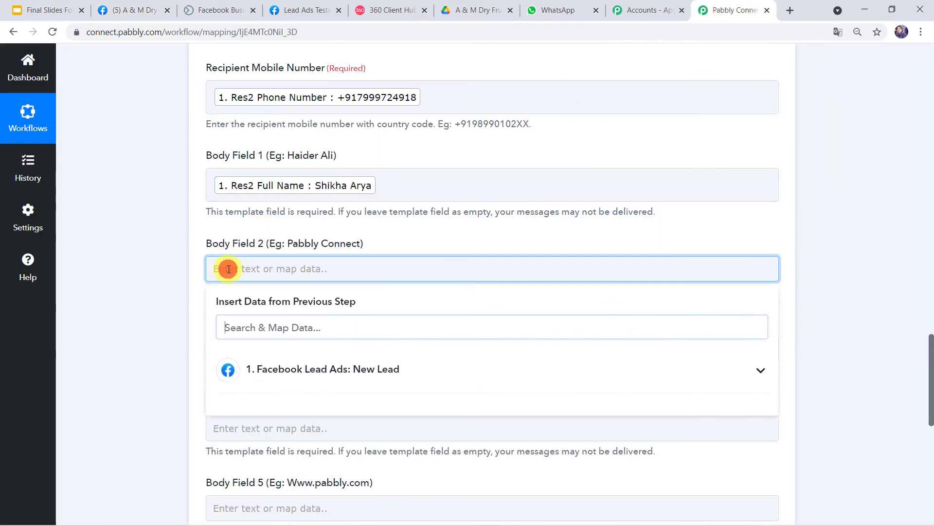
text(A & M Dry Fruits Shop)
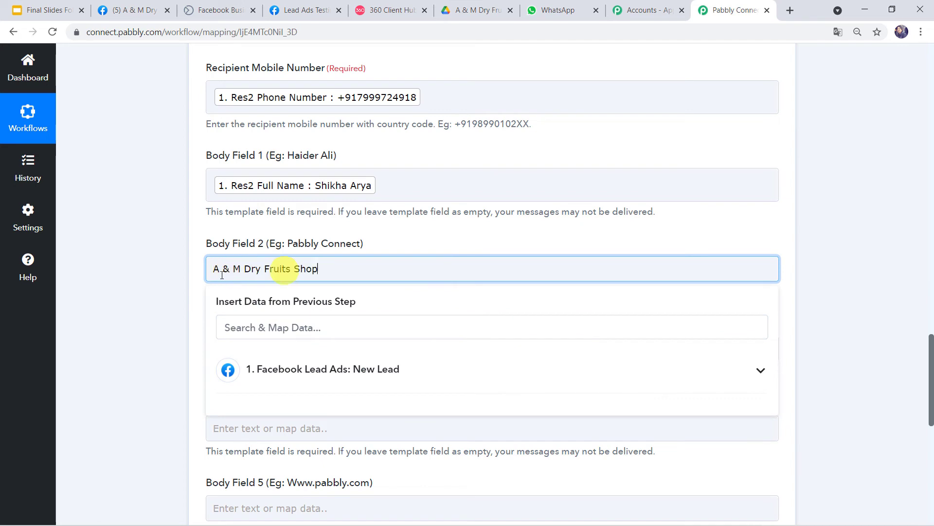
click(151, 290)
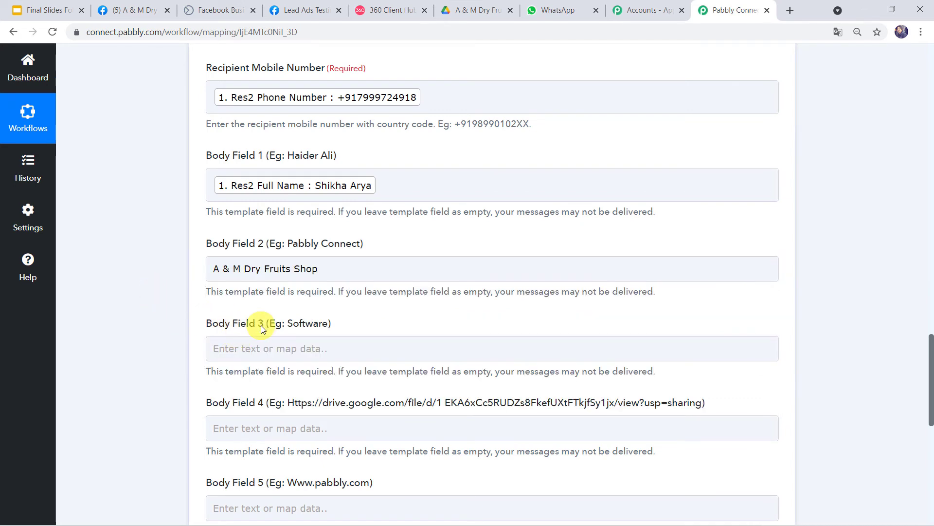
click(360, 6)
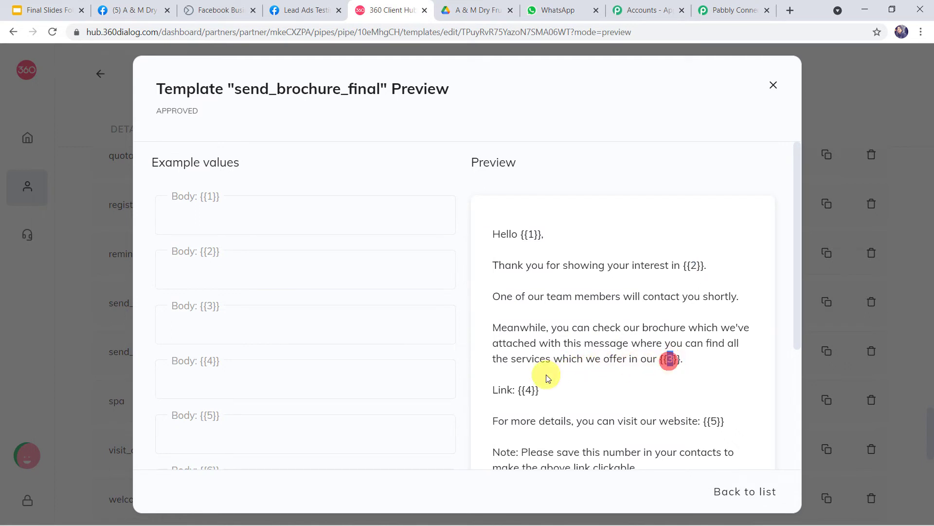
Step: Enter 'dry fruit shop' into Body Field 3, then return to the template preview
click(728, 6)
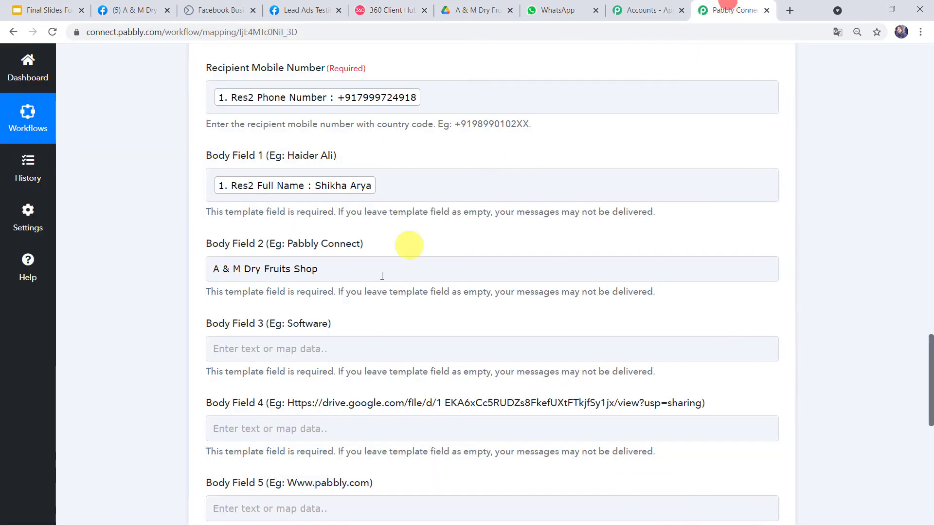
click(343, 350)
text(dry fruit shop)
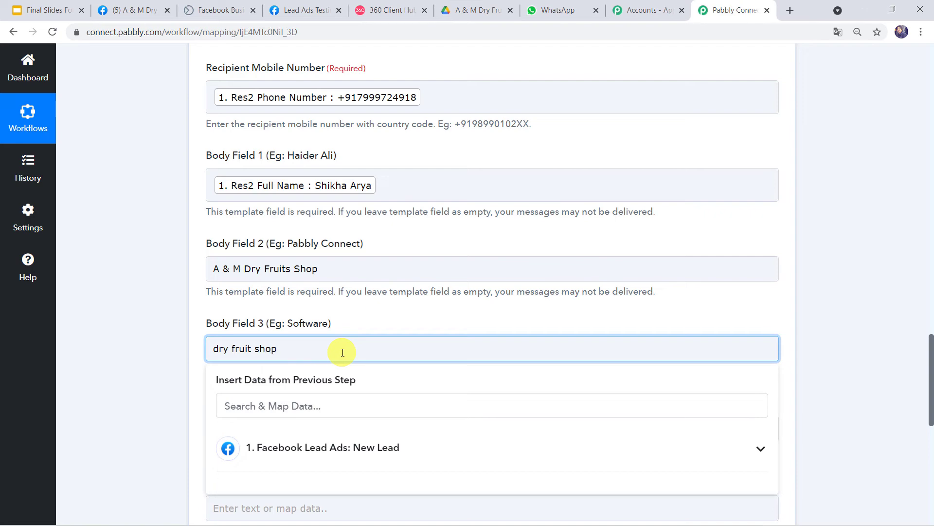
click(171, 336)
scroll(180, 353, down, 5)
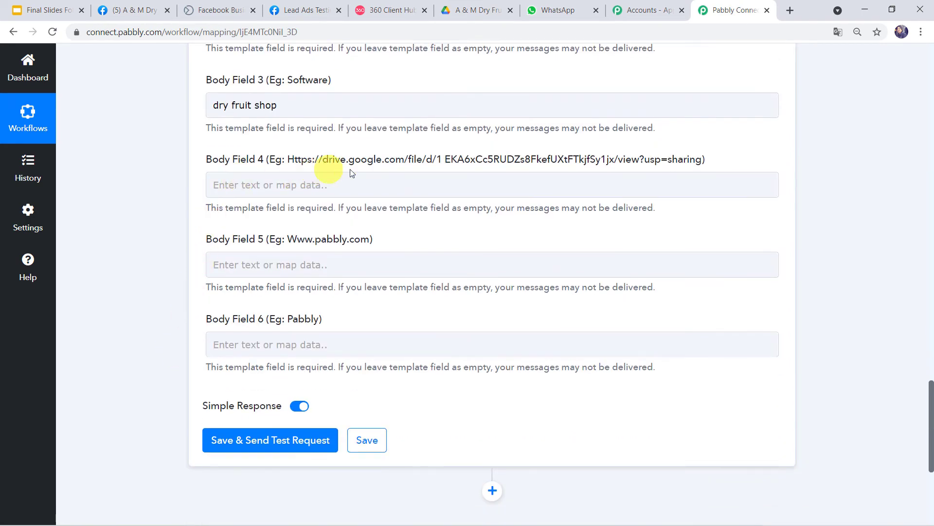
click(383, 13)
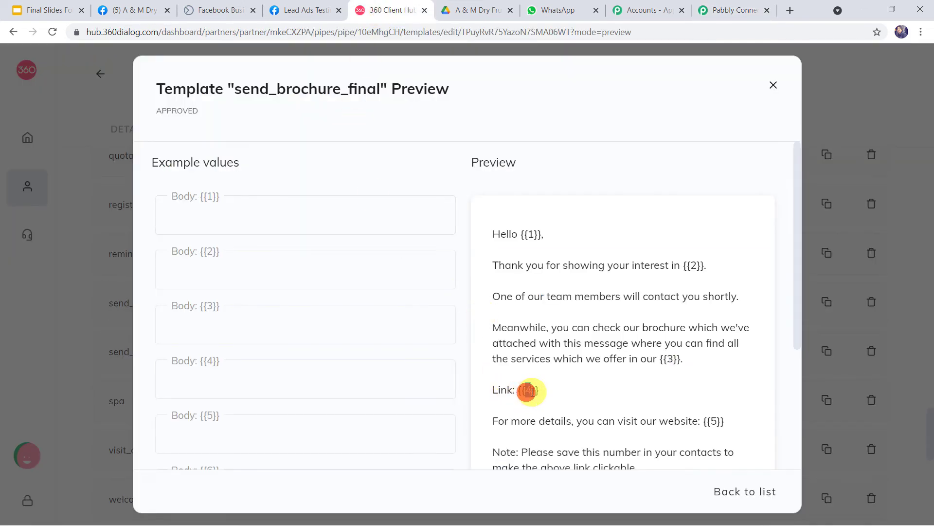
Step: Copy the 'anyone with the link can view' share link for Dry Fruits Brochure.pdf, then return to Body Field 4
click(455, 10)
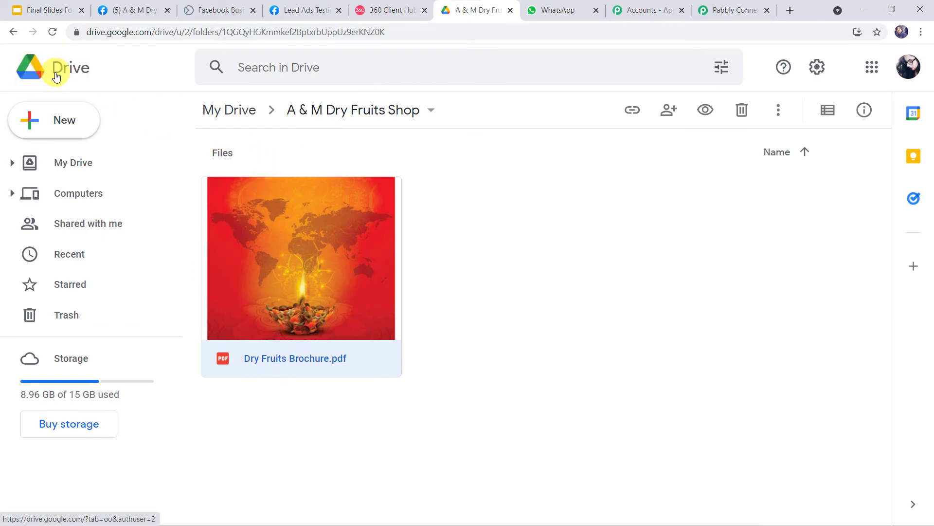
right_click(312, 273)
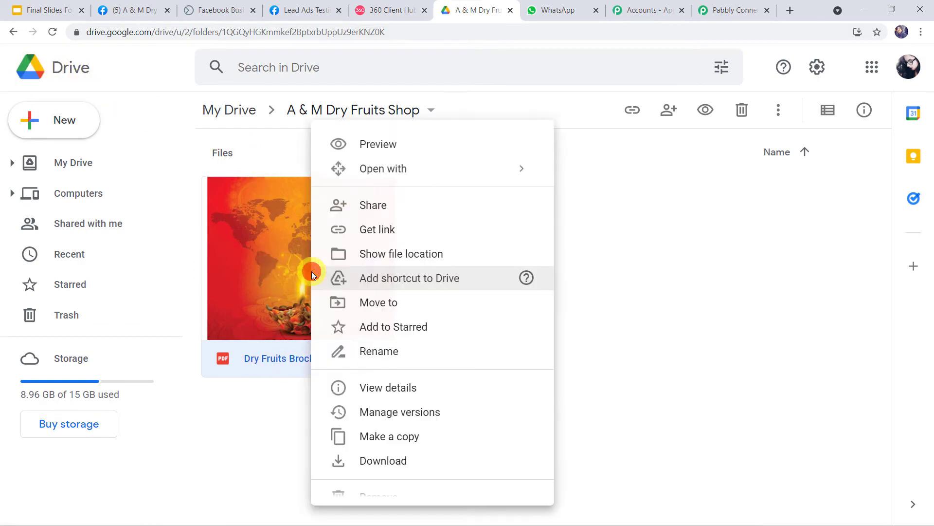
click(404, 213)
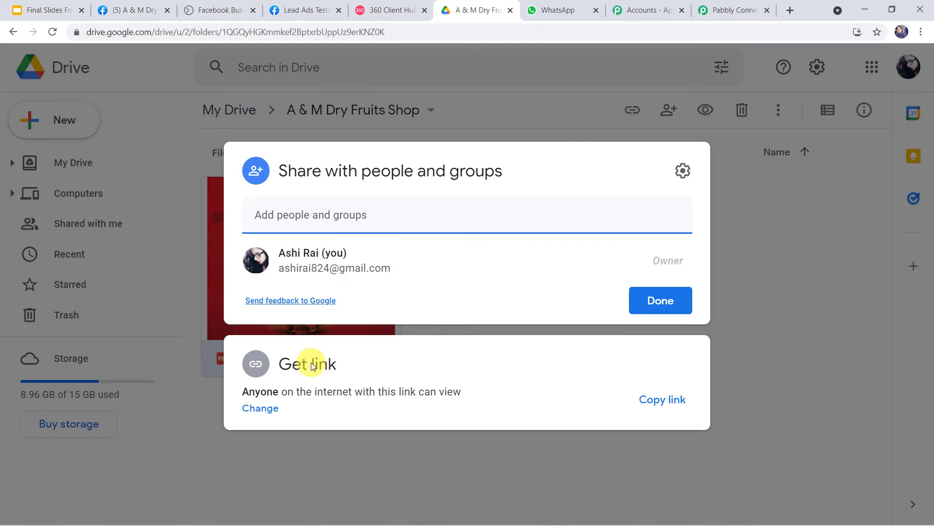
click(664, 400)
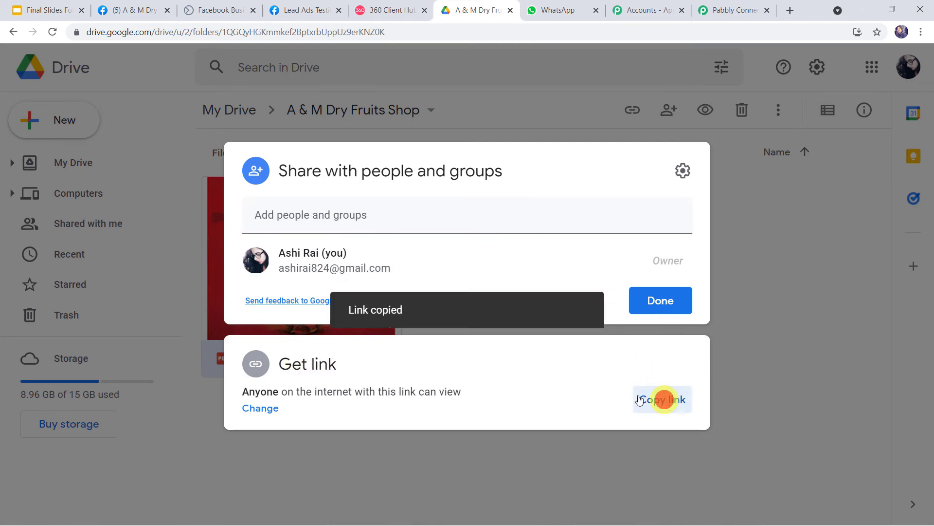
click(724, 10)
click(292, 186)
Step: Paste the brochure link into Body Field 4, then copy the shop's Facebook page URL for {{5}}
right_click(292, 186)
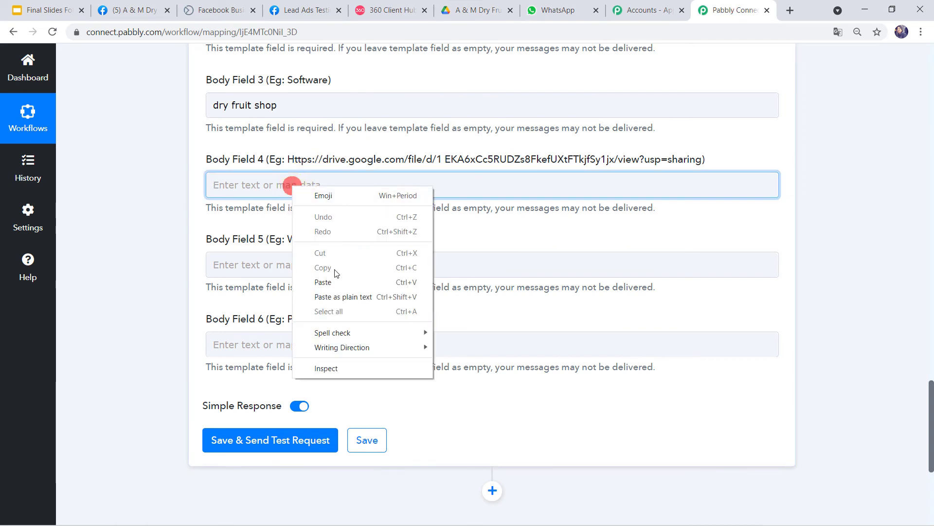
click(315, 280)
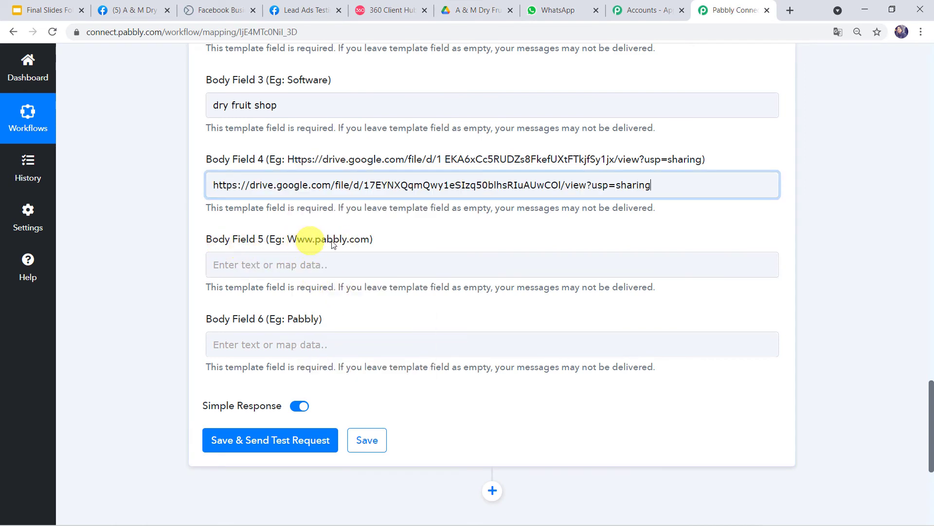
click(387, 12)
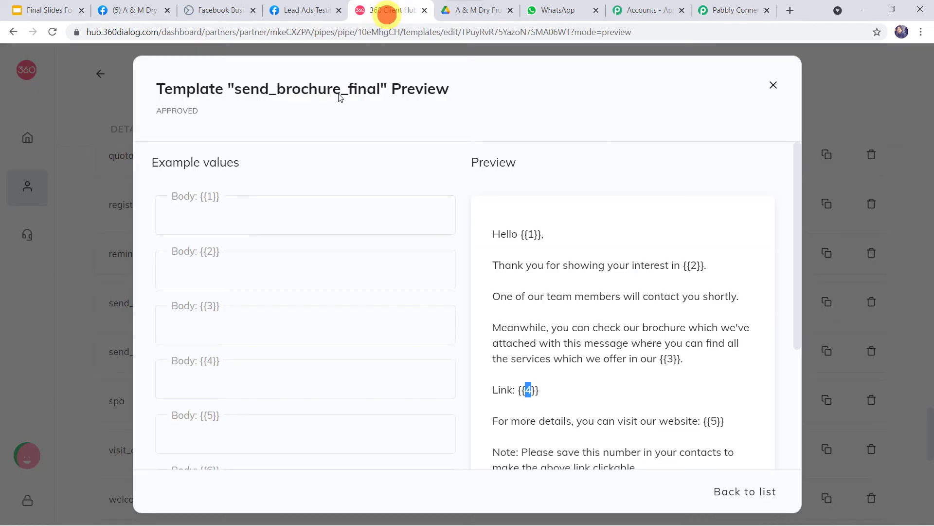
click(711, 421)
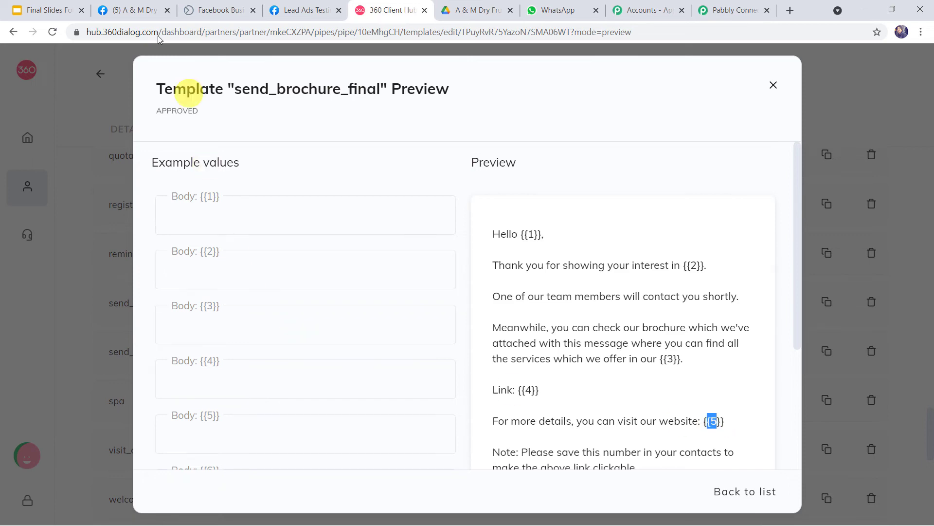
click(145, 11)
click(184, 32)
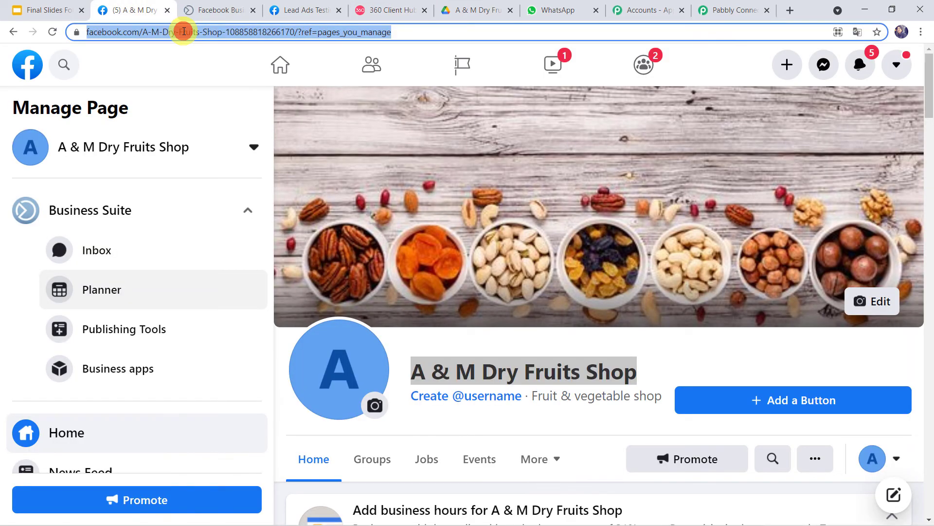
click(725, 10)
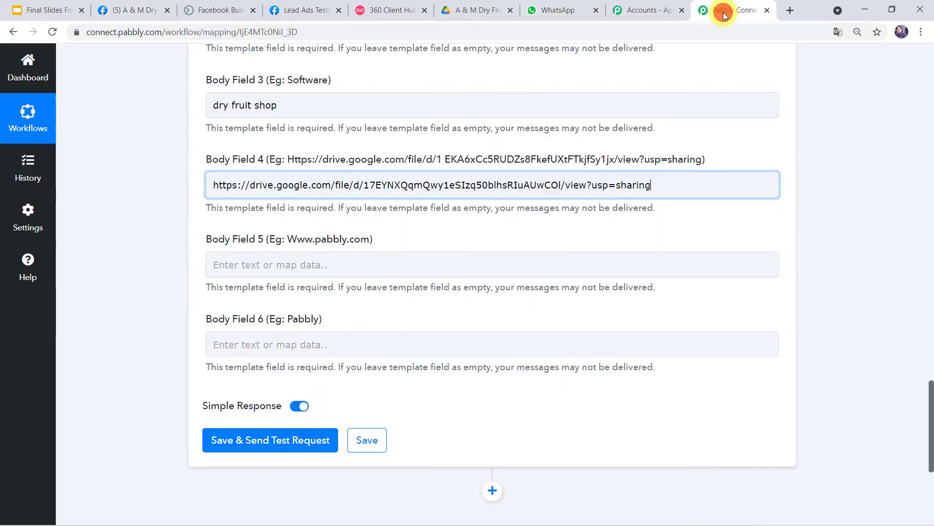
Step: Paste the shop's Facebook page URL into Body Field 5
scroll(388, 196, down, 1)
click(267, 203)
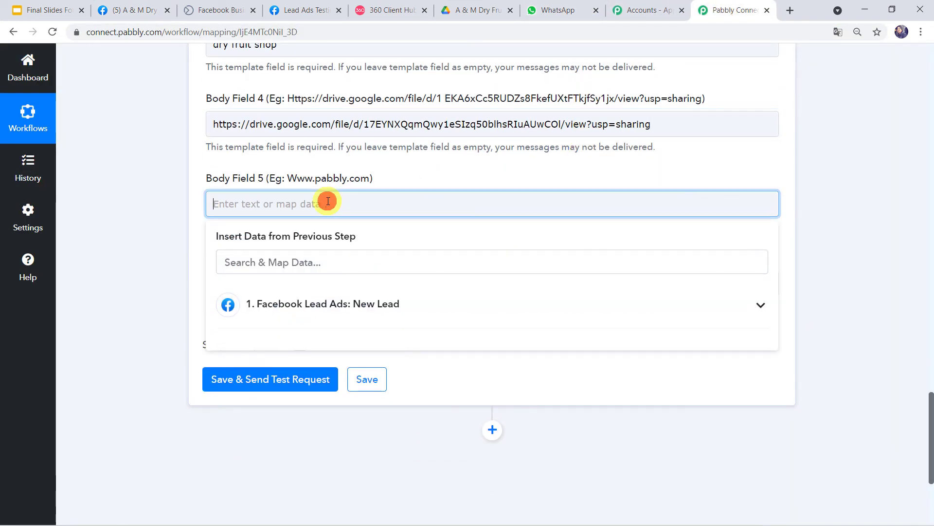
key(ctrl+v)
click(119, 253)
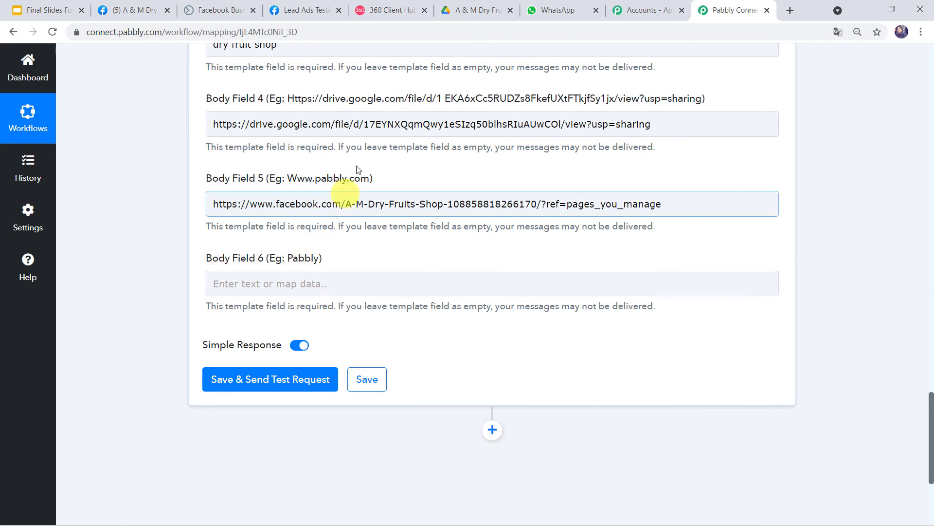
Step: Fill Body Field 6 with 'A & M Dry Fruits Shop' and send a test request
click(388, 10)
scroll(480, 252, down, 4)
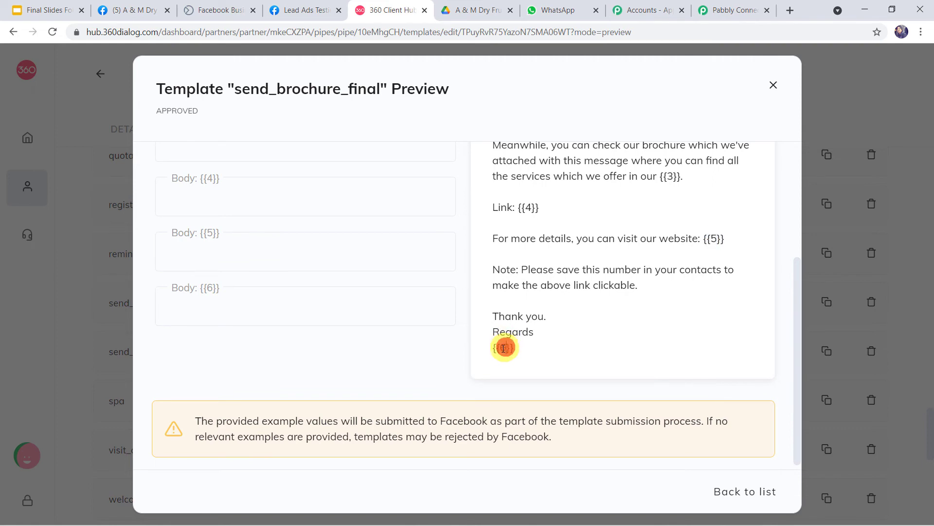
click(735, 10)
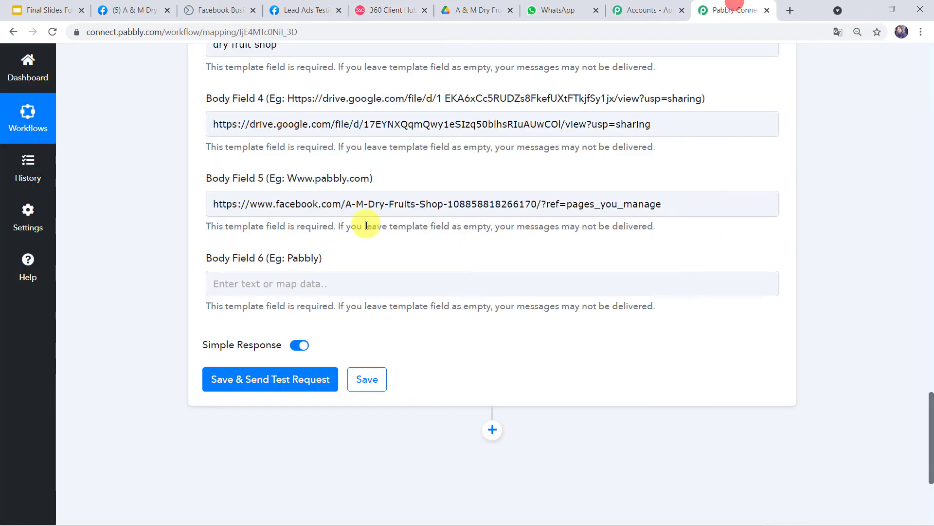
scroll(379, 220, up, 2)
drag(359, 143, 110, 145)
scroll(165, 249, down, 5)
click(291, 222)
key(ctrl+v)
click(150, 268)
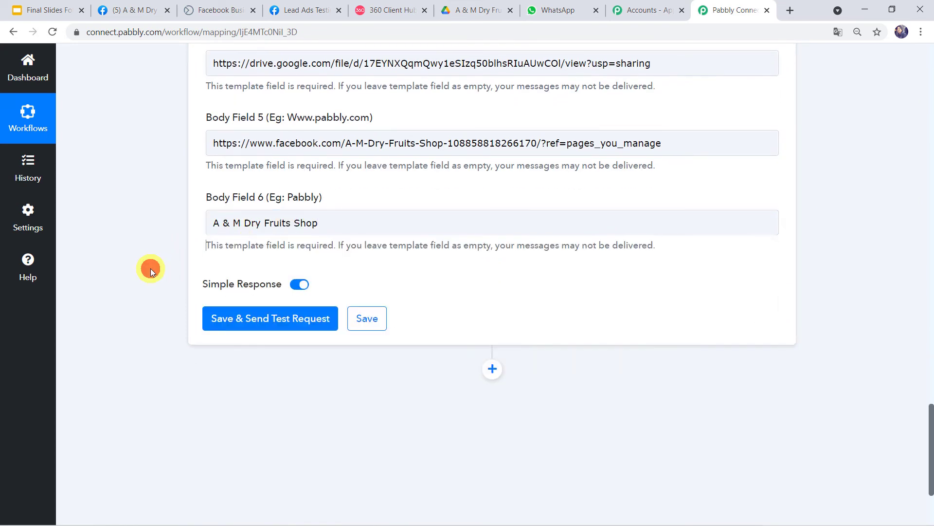
click(267, 324)
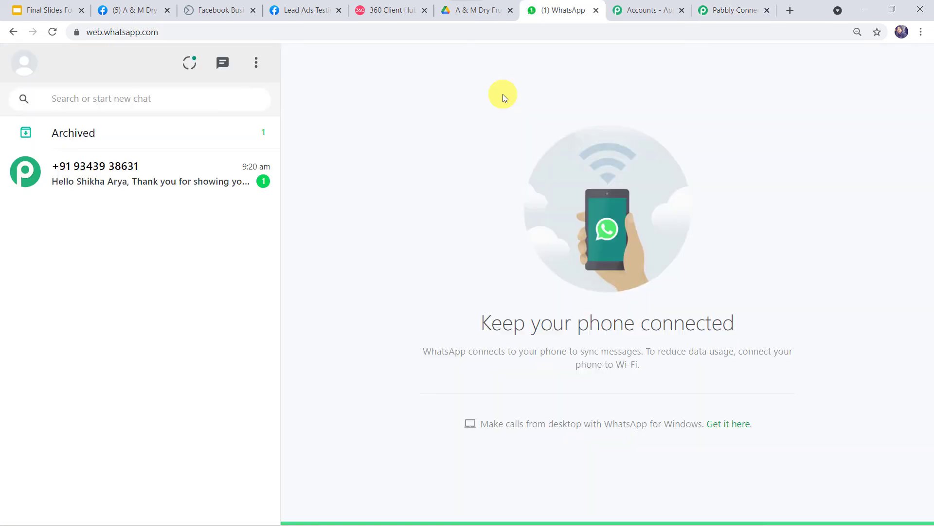
Step: Open the business chat and highlight the lead's name and shop name in the received template
click(79, 188)
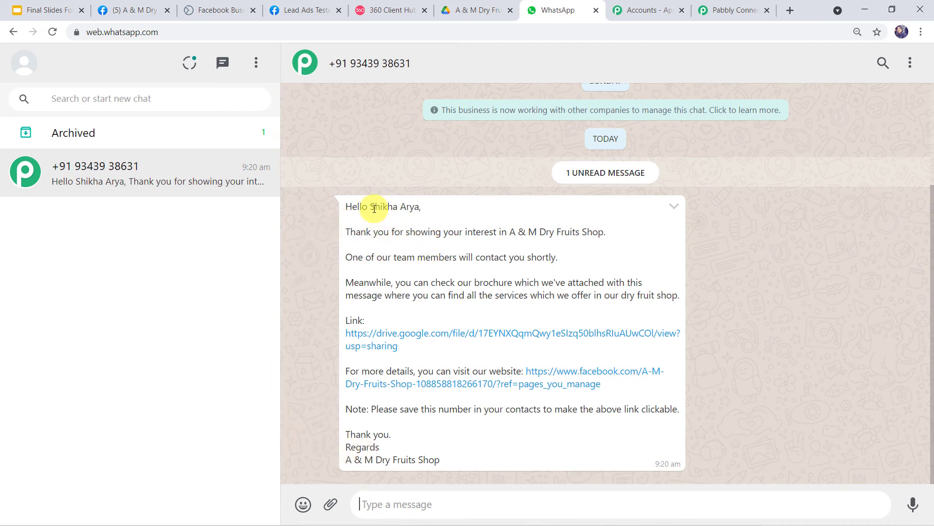
drag(384, 207, 421, 207)
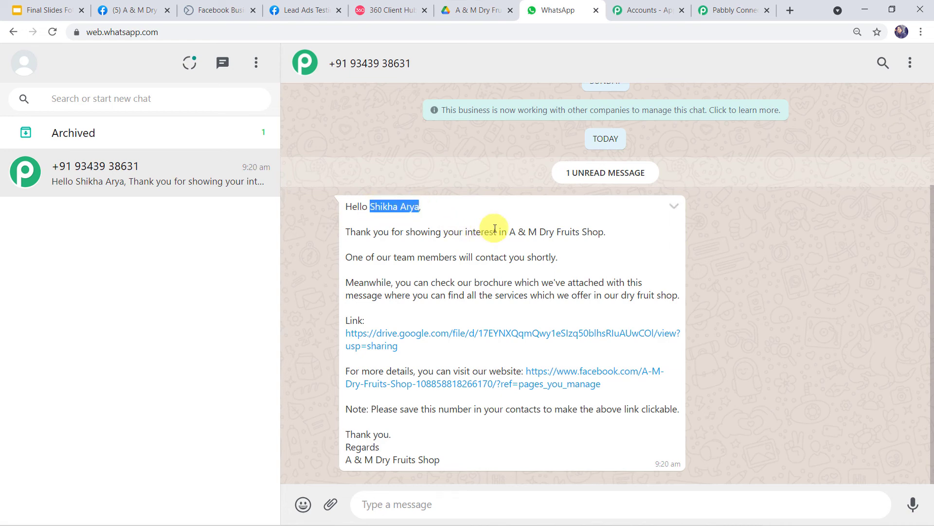
drag(510, 232, 606, 232)
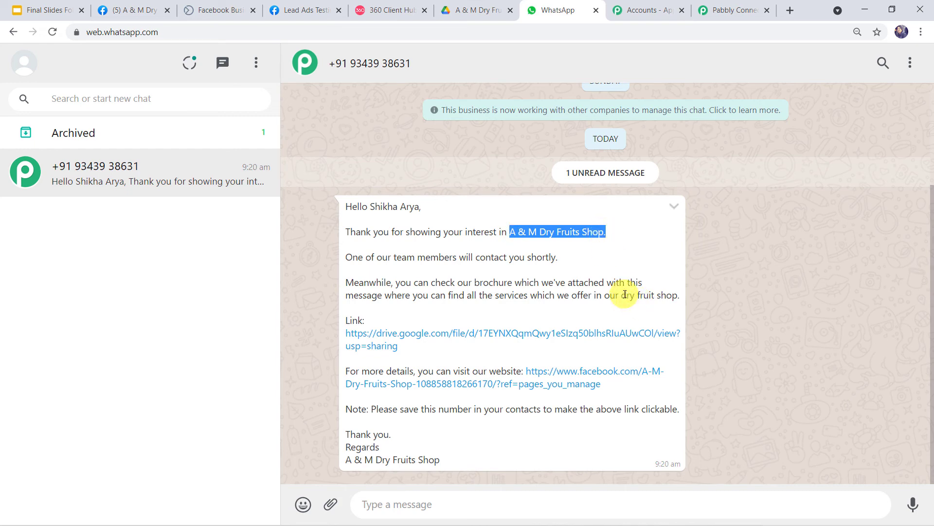
drag(622, 295, 678, 297)
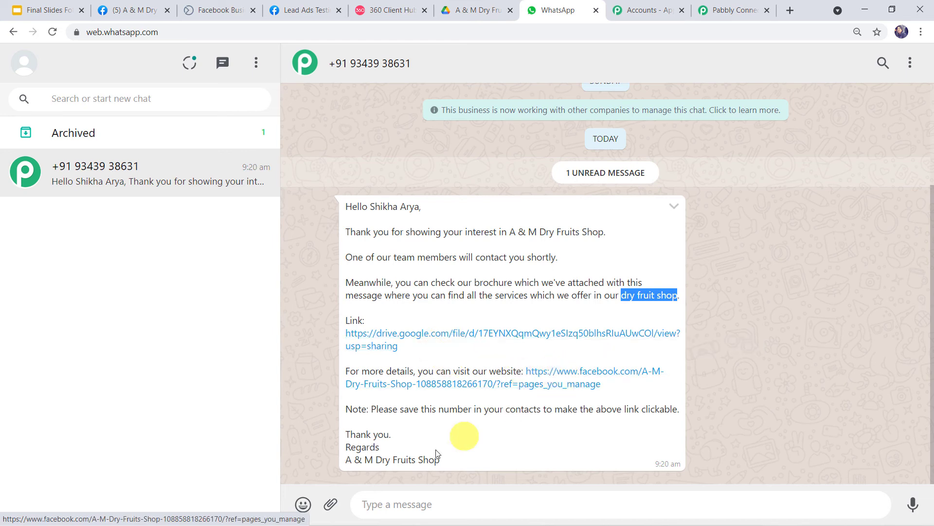
drag(442, 461, 336, 463)
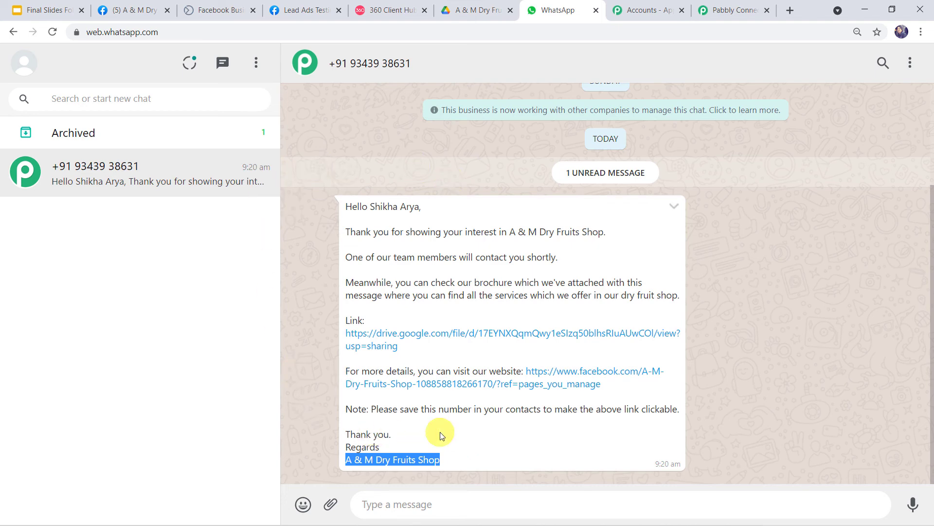
Step: Open the message's Drive link and scroll through Dry Fruits Brochure.pdf before returning to Pabbly Connect
click(469, 331)
scroll(525, 244, down, 3)
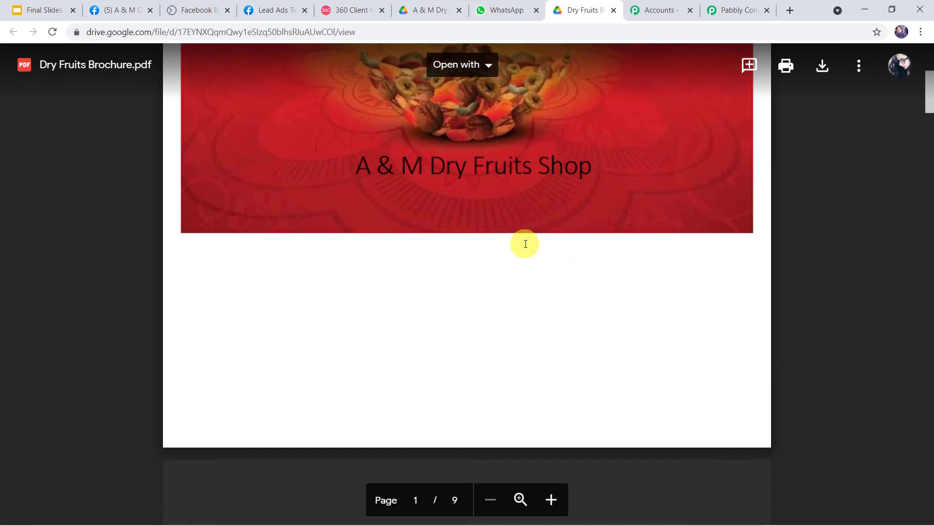
scroll(525, 243, up, 4)
scroll(525, 244, down, 14)
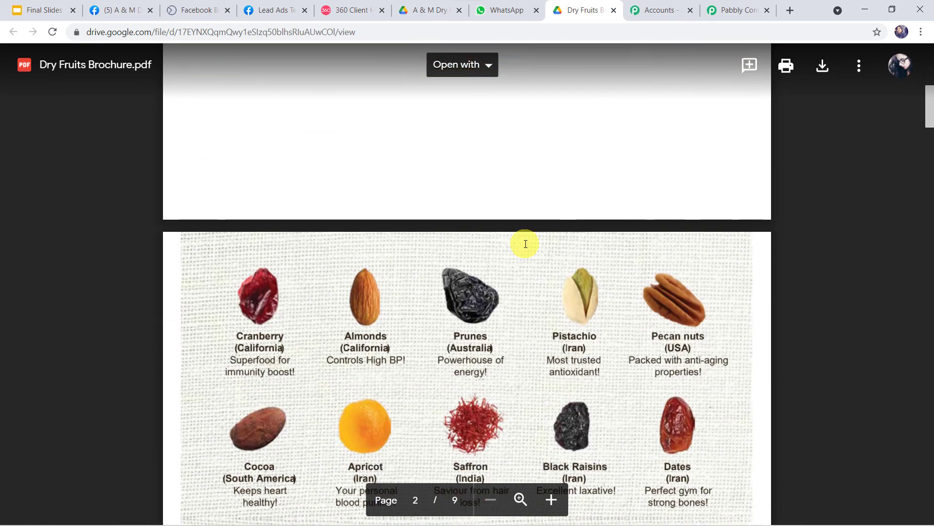
scroll(525, 244, down, 20)
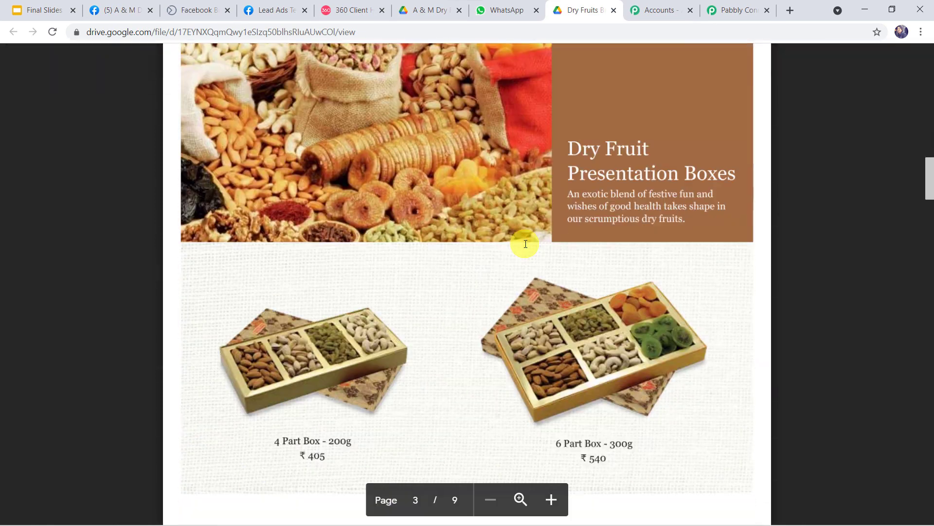
scroll(525, 244, down, 7)
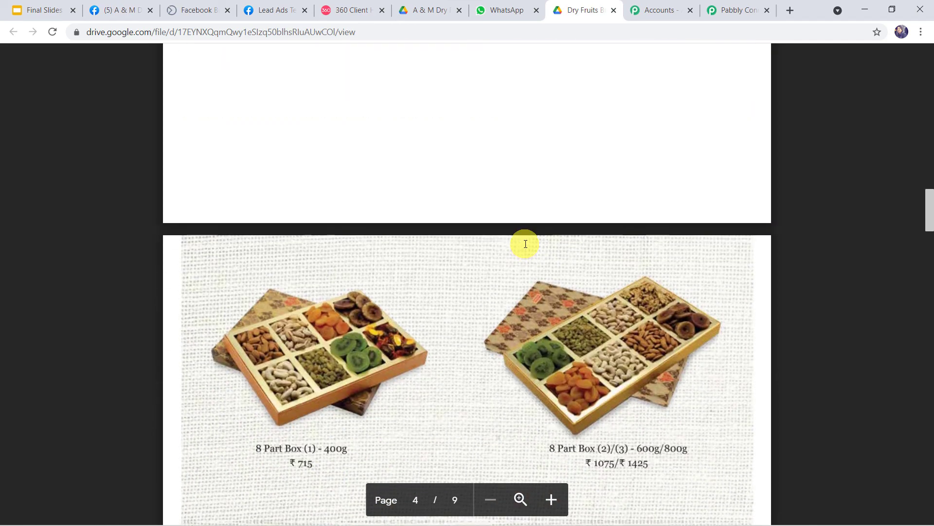
scroll(525, 244, up, 8)
scroll(525, 244, up, 12)
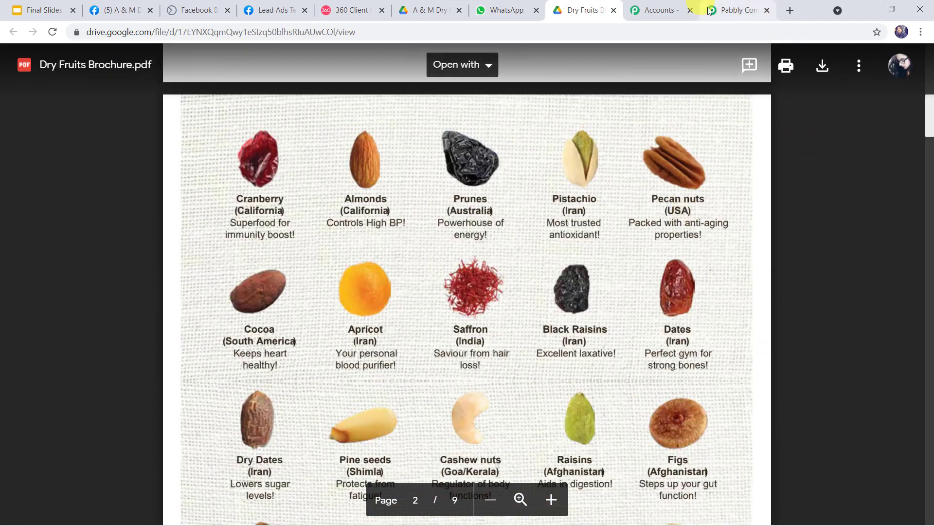
click(731, 11)
Step: Save the WhatsApp by 360Dialog send-template action
scroll(368, 282, down, 4)
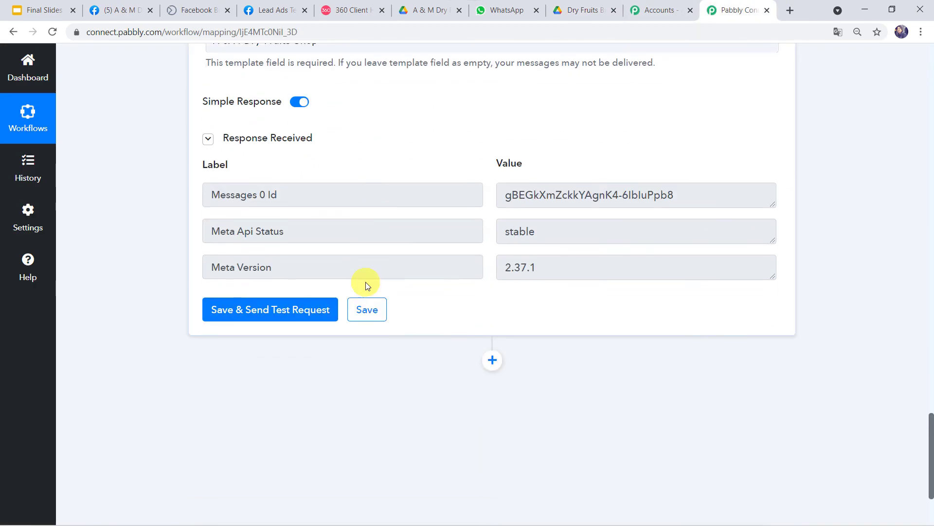
click(370, 307)
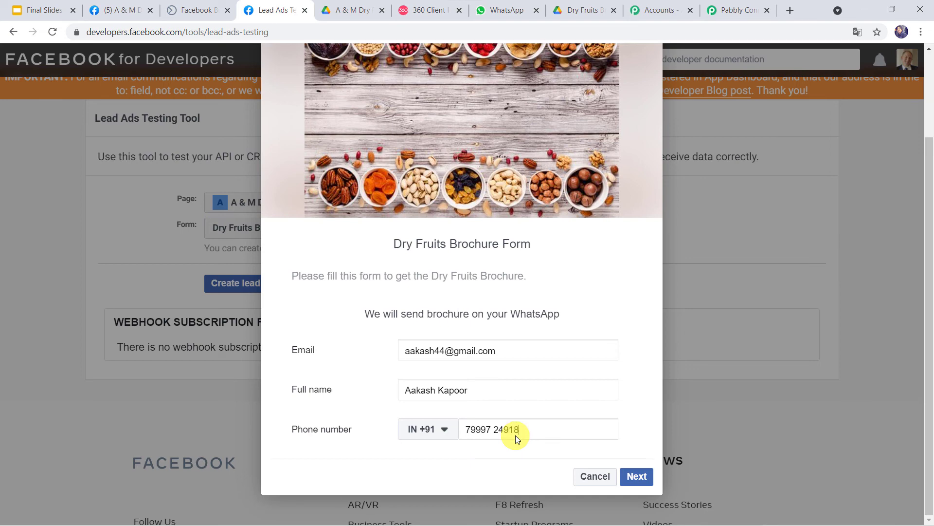
Step: Submit a new test lead for the Dry Fruits Brochure Form in the Lead Ads Testing Tool
click(637, 476)
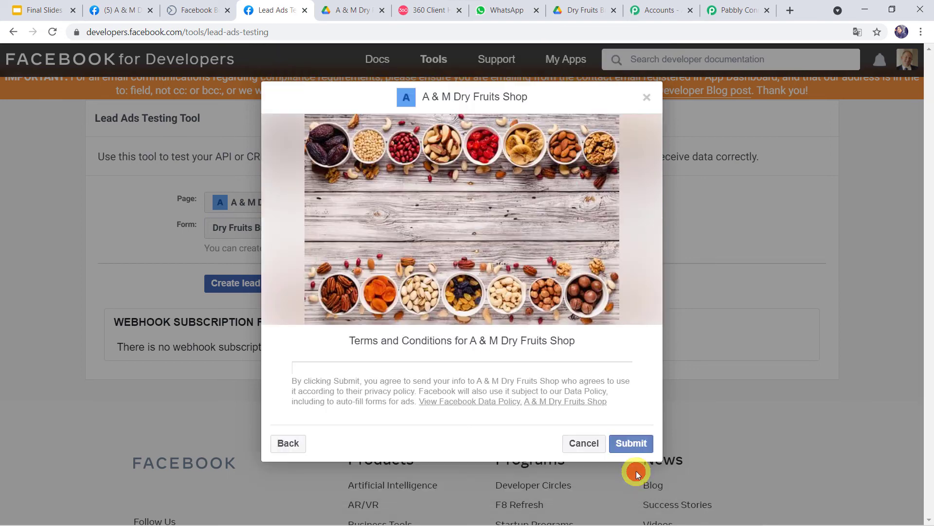
click(631, 442)
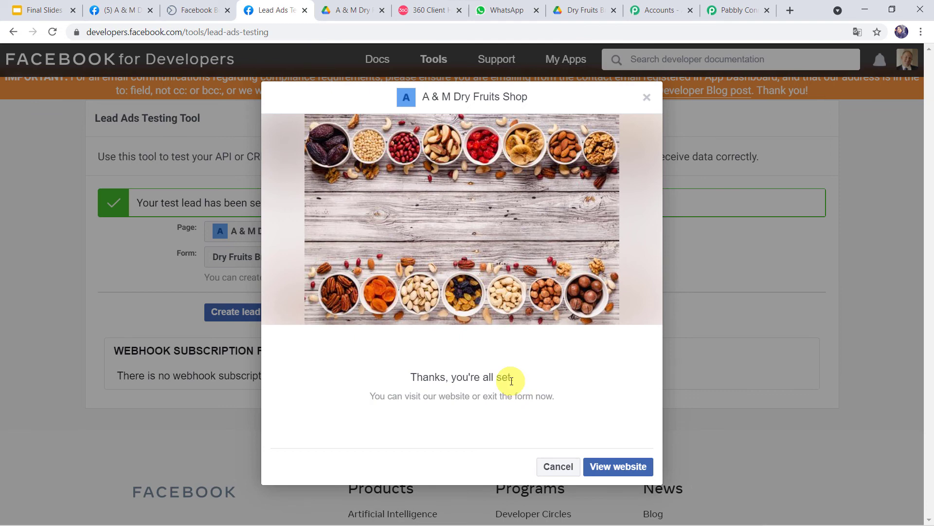
click(506, 10)
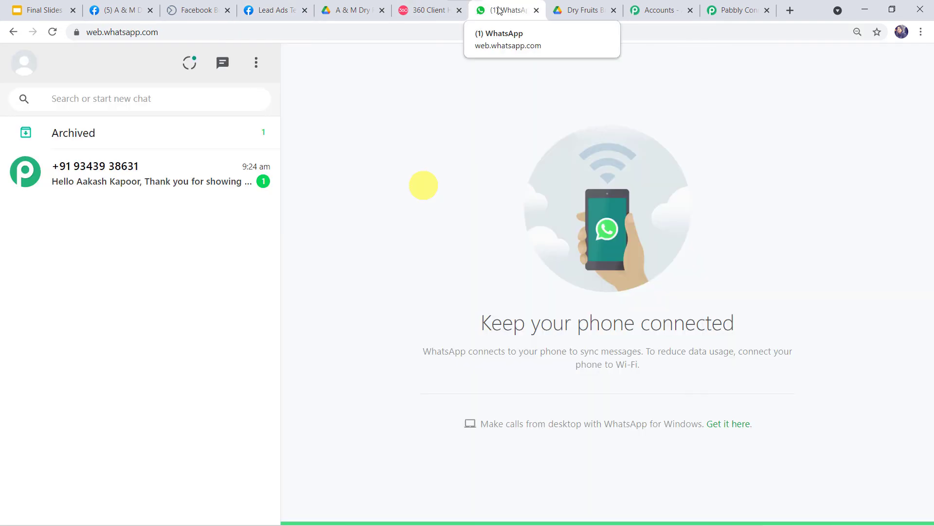
Step: Open the business chat and highlight the new lead's name in the greeting
click(117, 187)
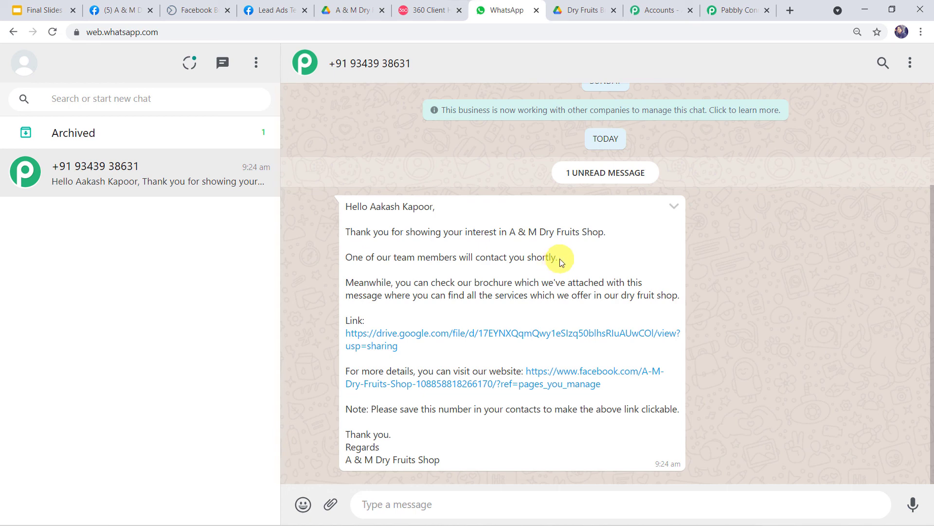
click(370, 208)
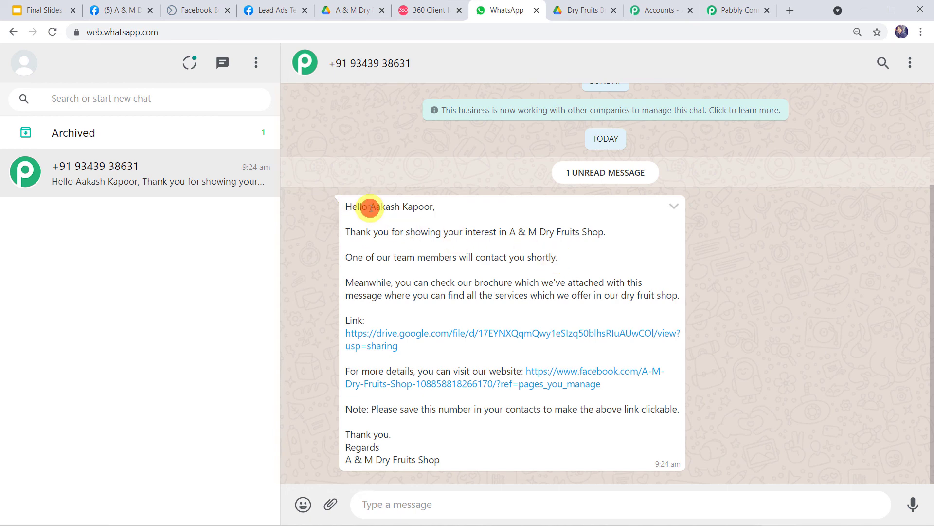
drag(371, 208, 446, 208)
Step: Open the brochure PDF from the new message and scroll through it, then return to Pabbly Connect
click(462, 332)
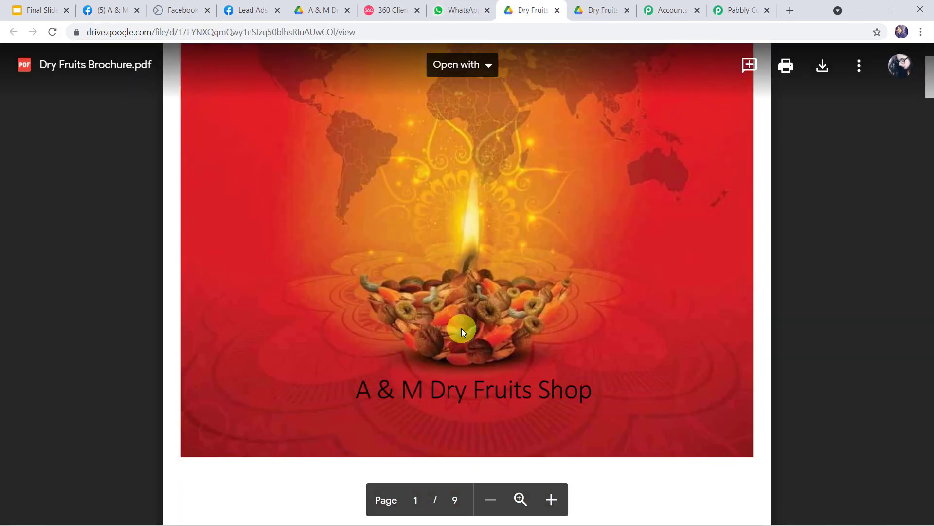
scroll(461, 331, down, 20)
scroll(462, 332, down, 15)
scroll(461, 331, down, 5)
scroll(461, 329, up, 20)
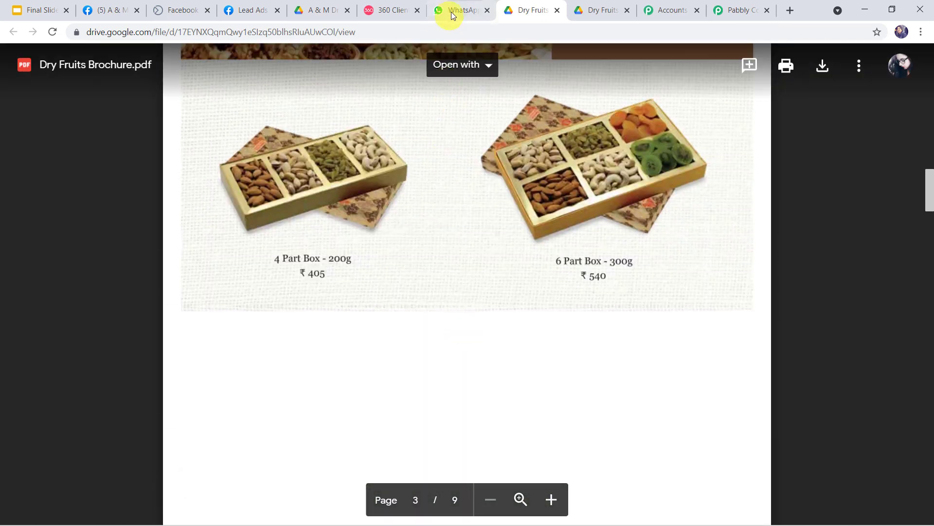
click(449, 12)
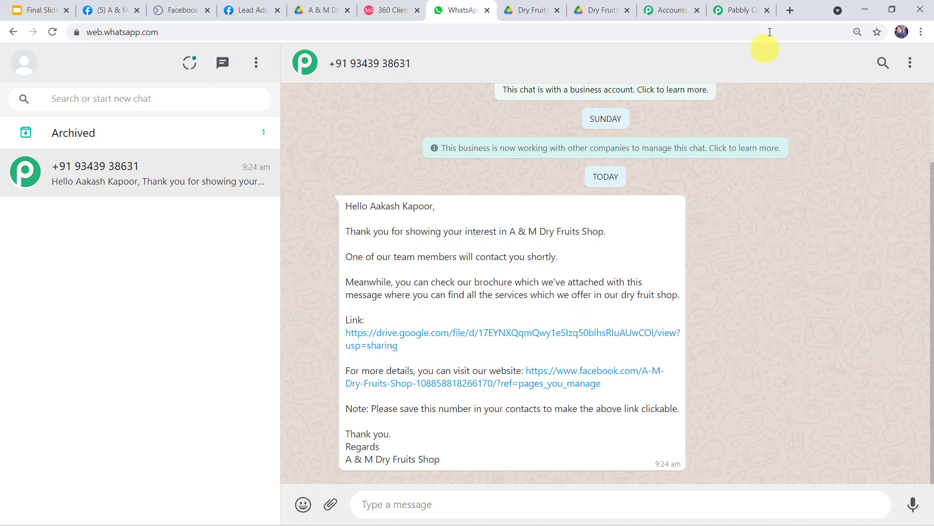
click(738, 10)
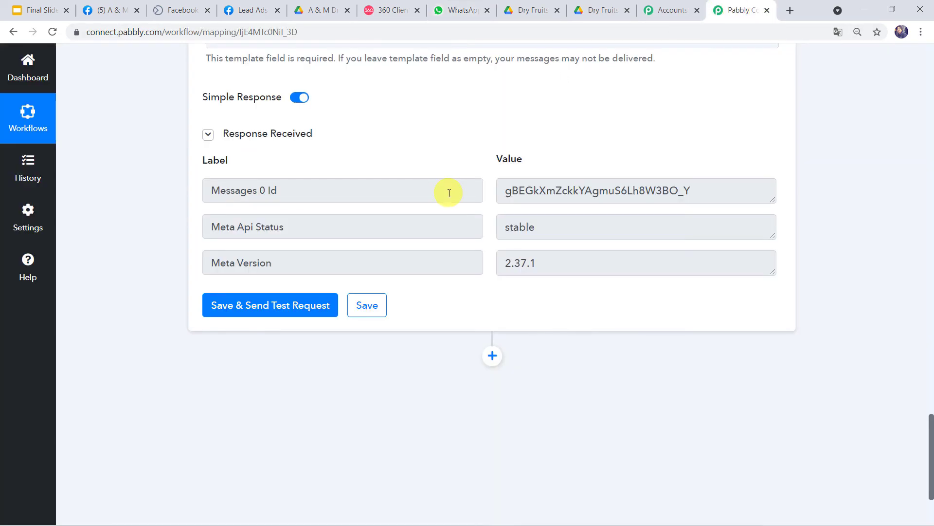
Step: Collapse the WhatsApp by 360Dialog action and the Facebook Lead Ads trigger
scroll(446, 189, up, 20)
scroll(449, 194, up, 7)
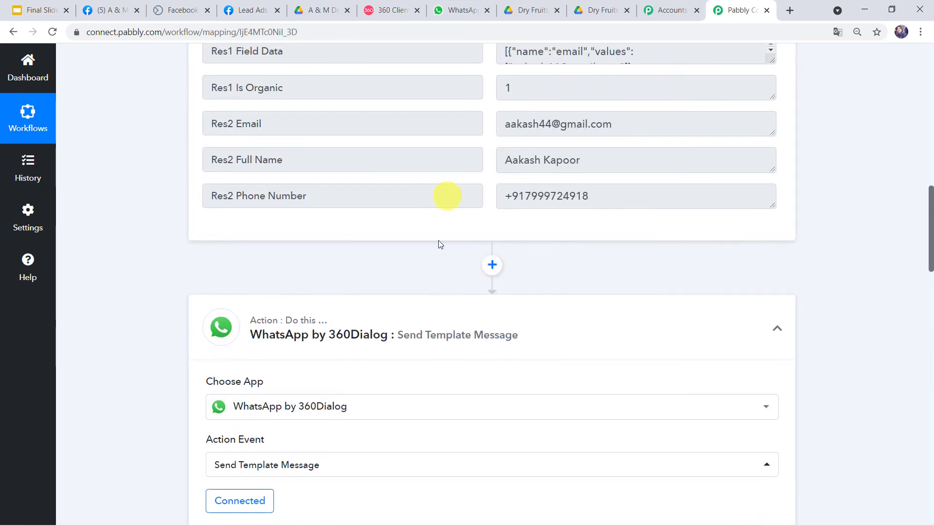
click(432, 310)
scroll(434, 310, up, 8)
scroll(433, 310, up, 5)
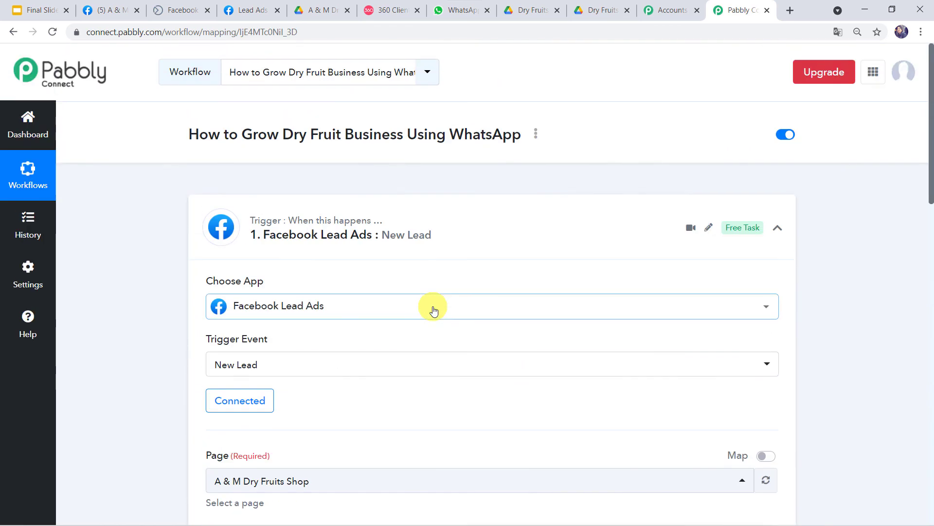
click(455, 210)
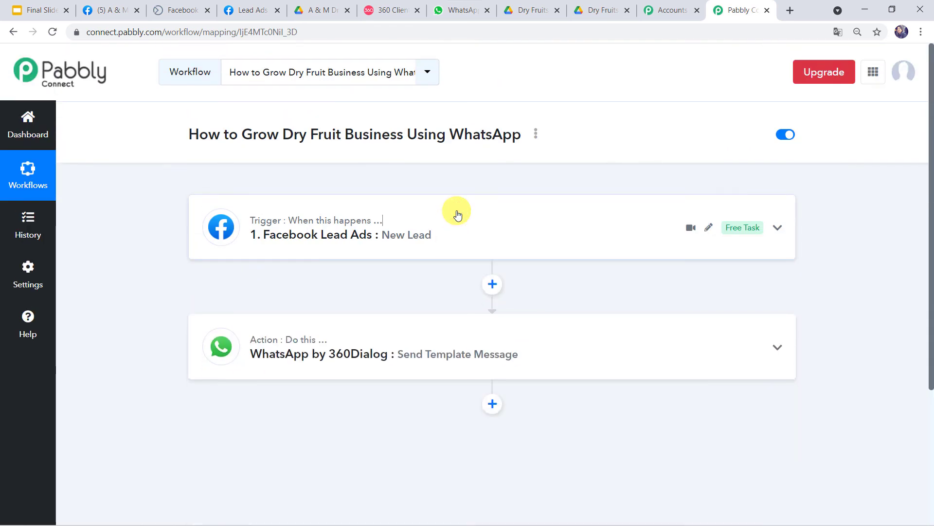